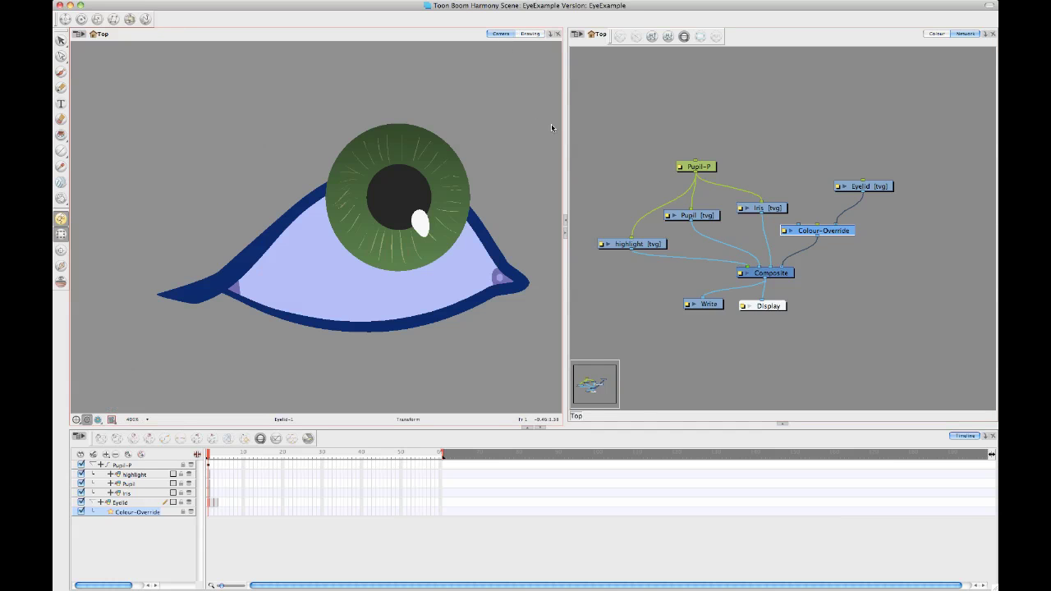
- Select the EyeExample palette in the Colour-Override layer's palette list, then close its properties
click(935, 247)
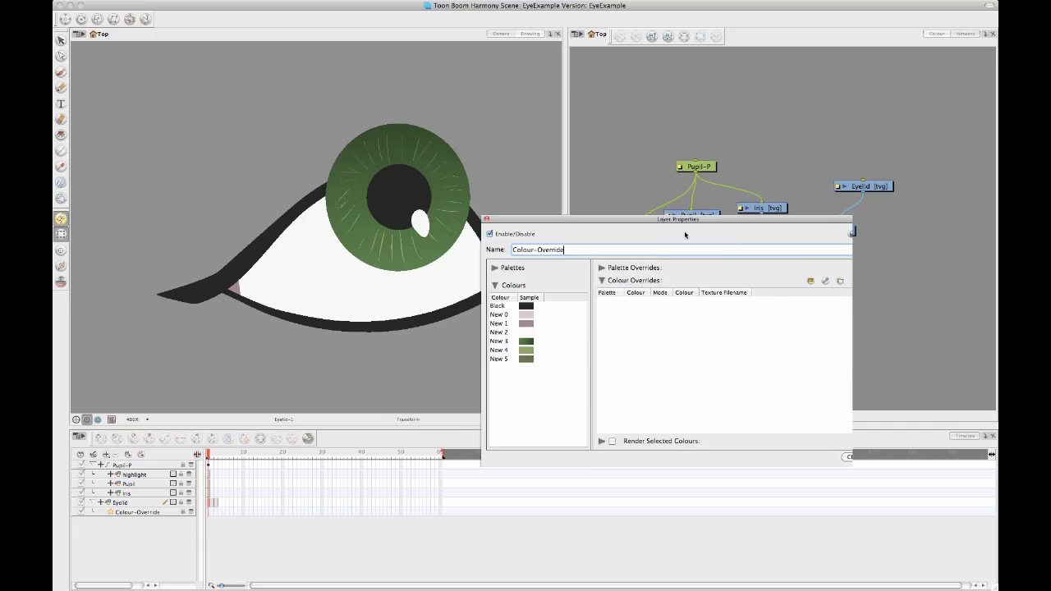
drag(684, 233, 768, 326)
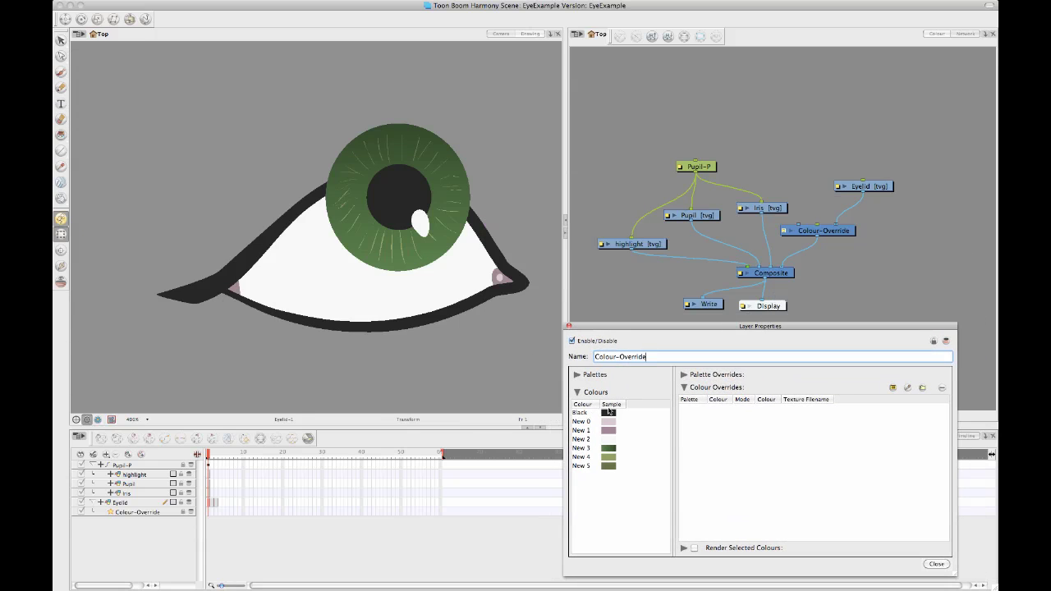
click(577, 374)
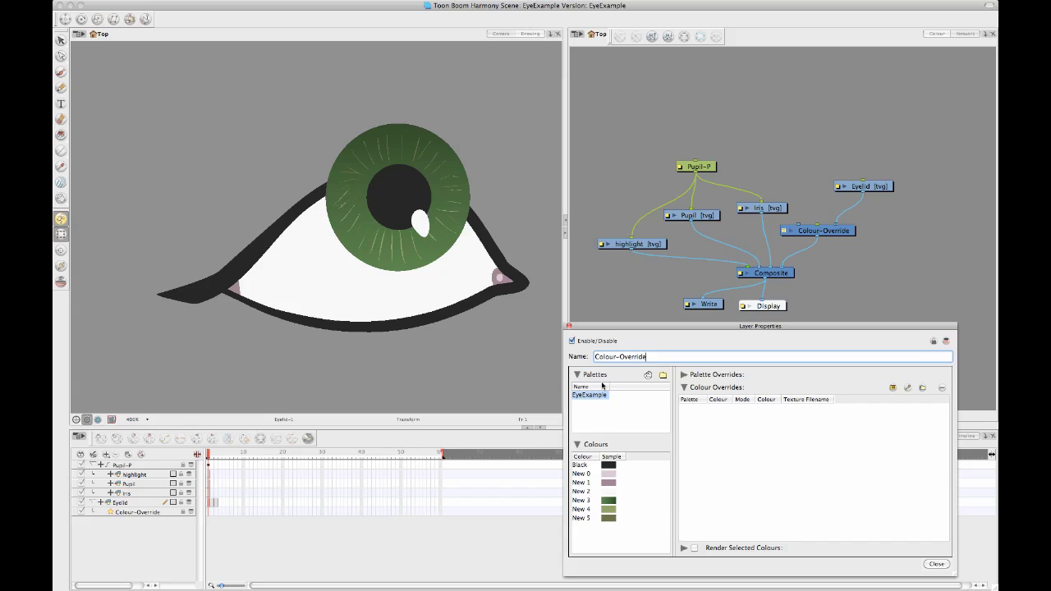
click(587, 412)
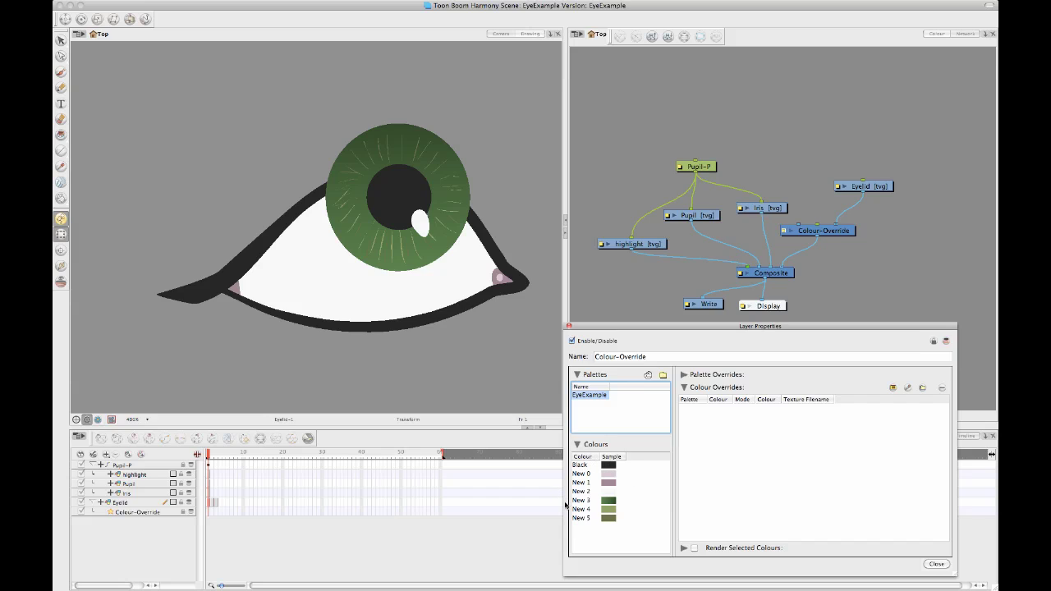
click(569, 327)
- Rename the first three palette colours to eyeOutline, eyePink1 and eyePink2
click(935, 34)
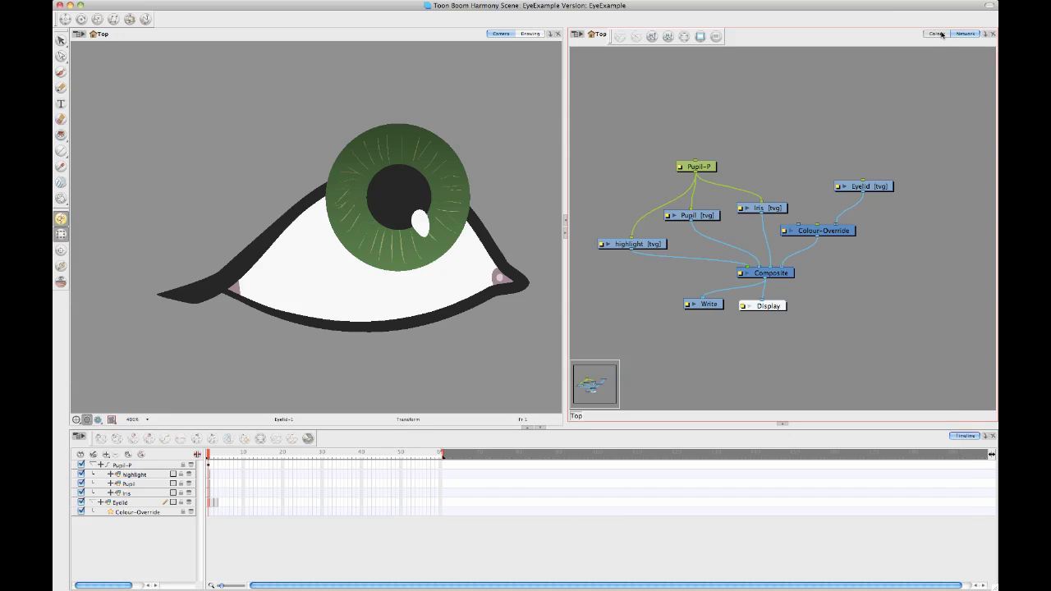
double_click(622, 256)
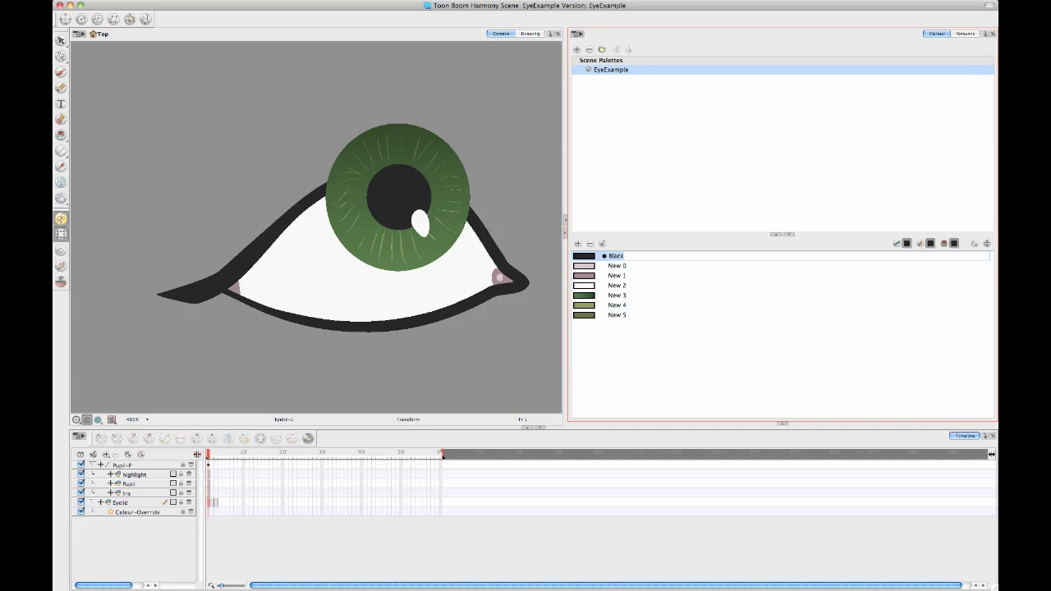
text(wyw)
text(Outline)
key(Tab)
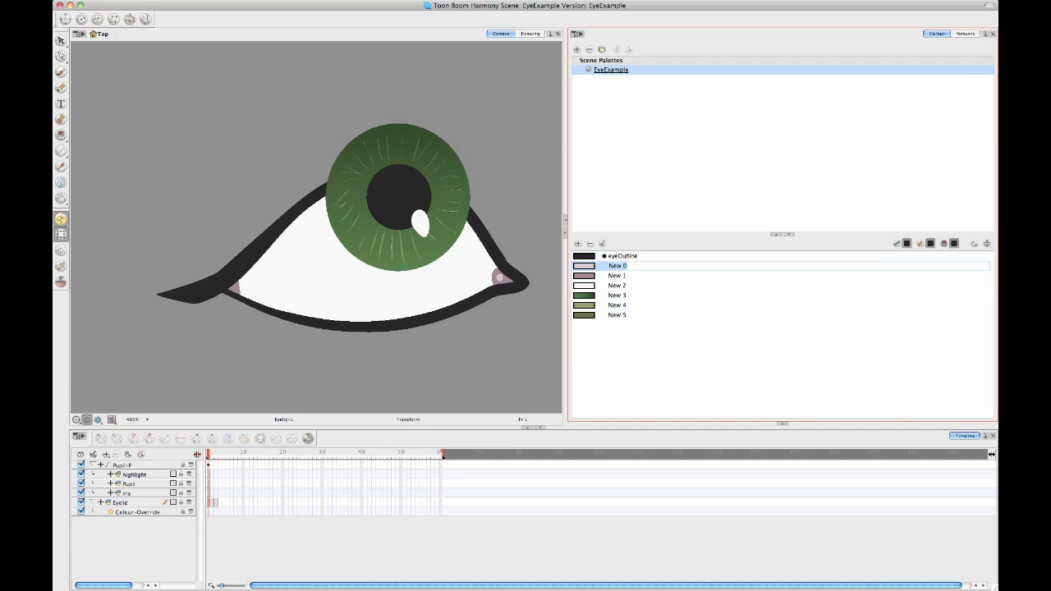
text(eye)
key(Tab)
text(eye)
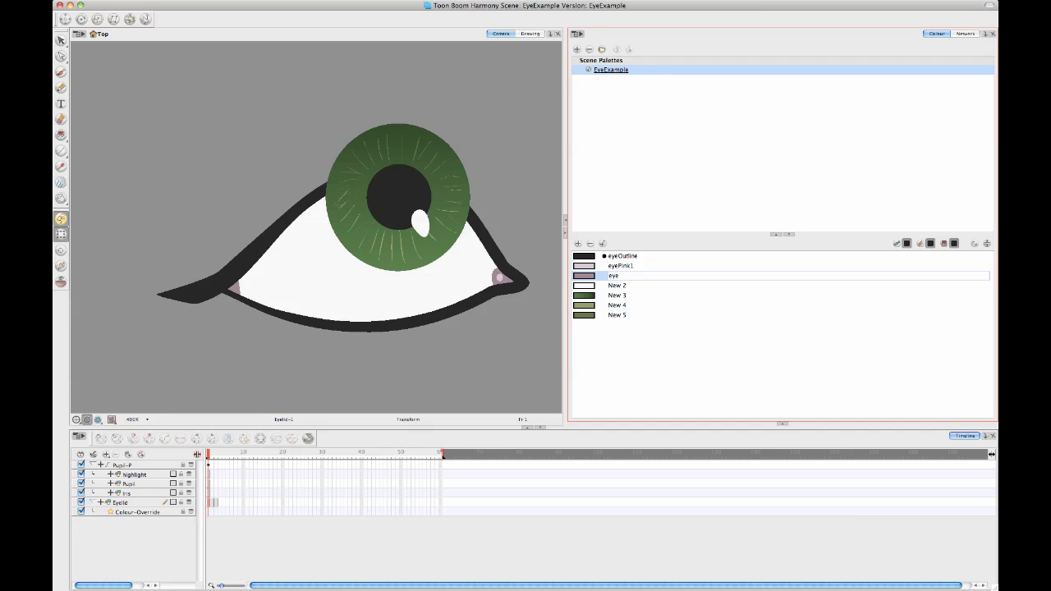
text(Pink2)
key(Tab)
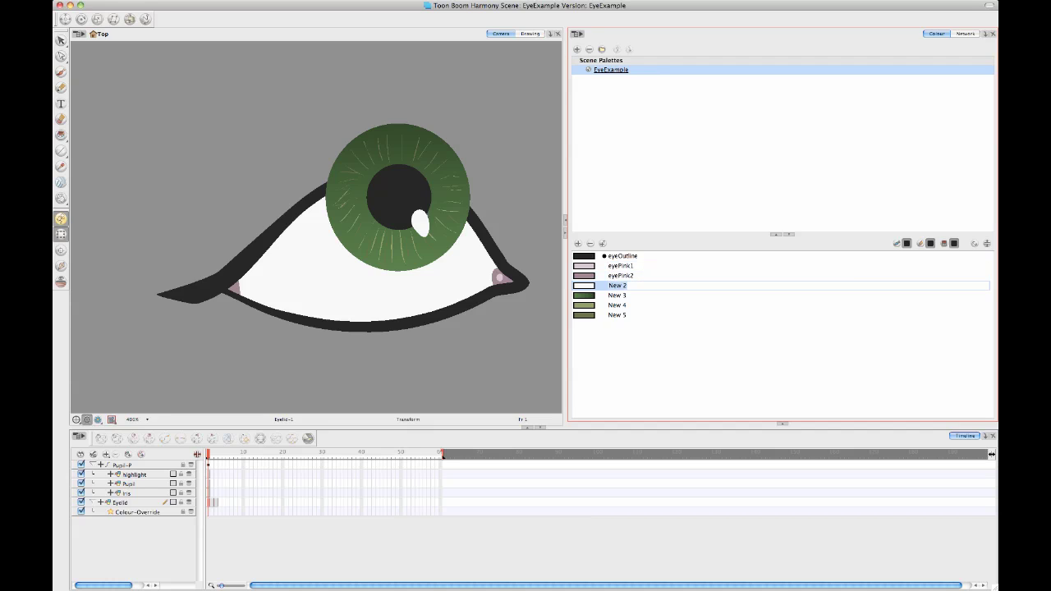
- Rename the remaining colours to eyeWhite, eyeIris1, eyeIris2 and eyeIris3
text(eyeWhite)
key(Tab)
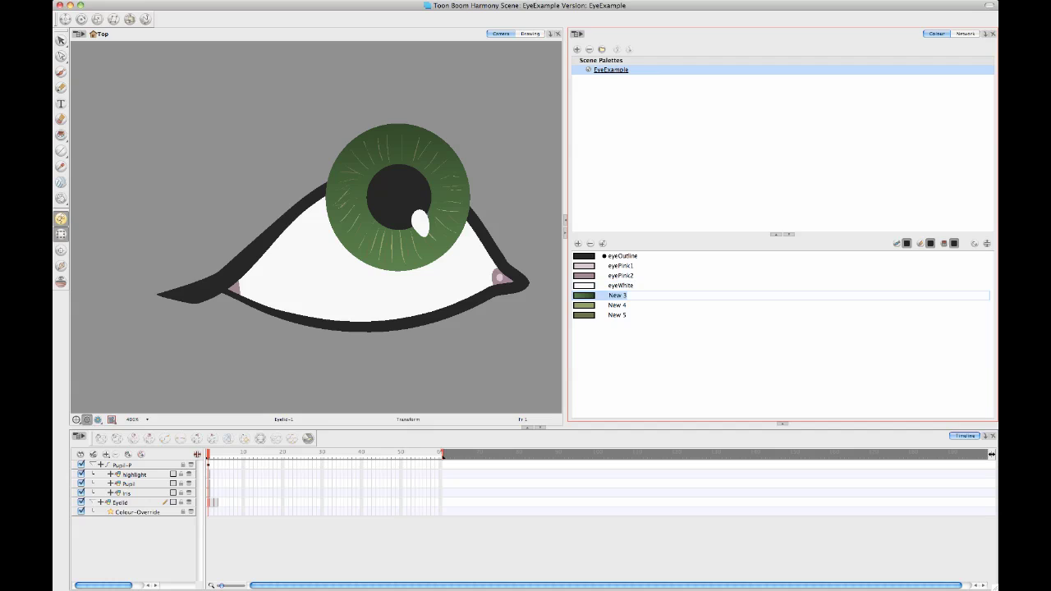
text(eyeIris1)
key(Tab)
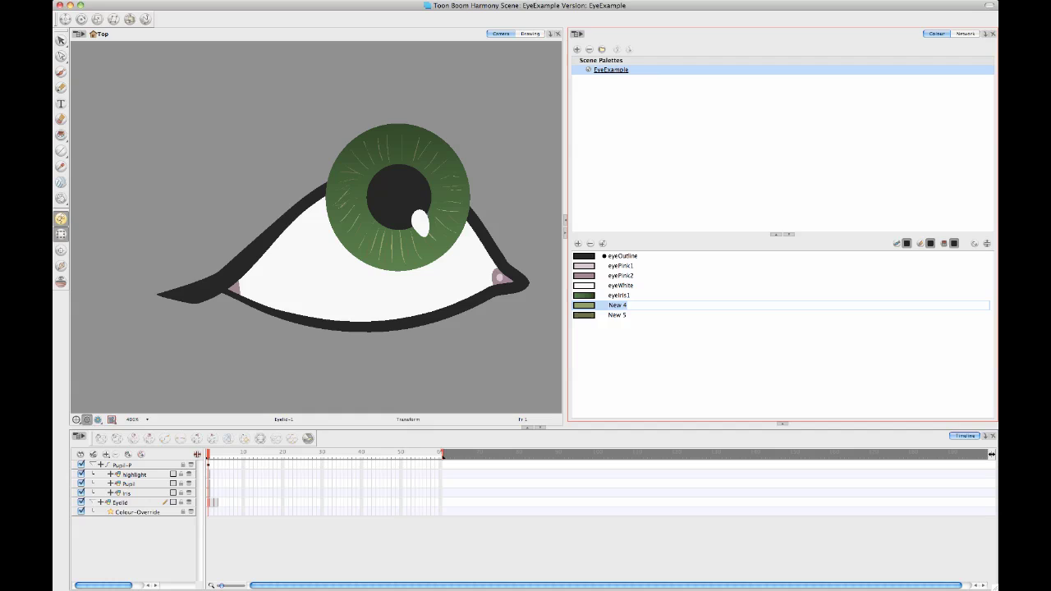
text(eyeIris2)
key(Tab)
text(eye)
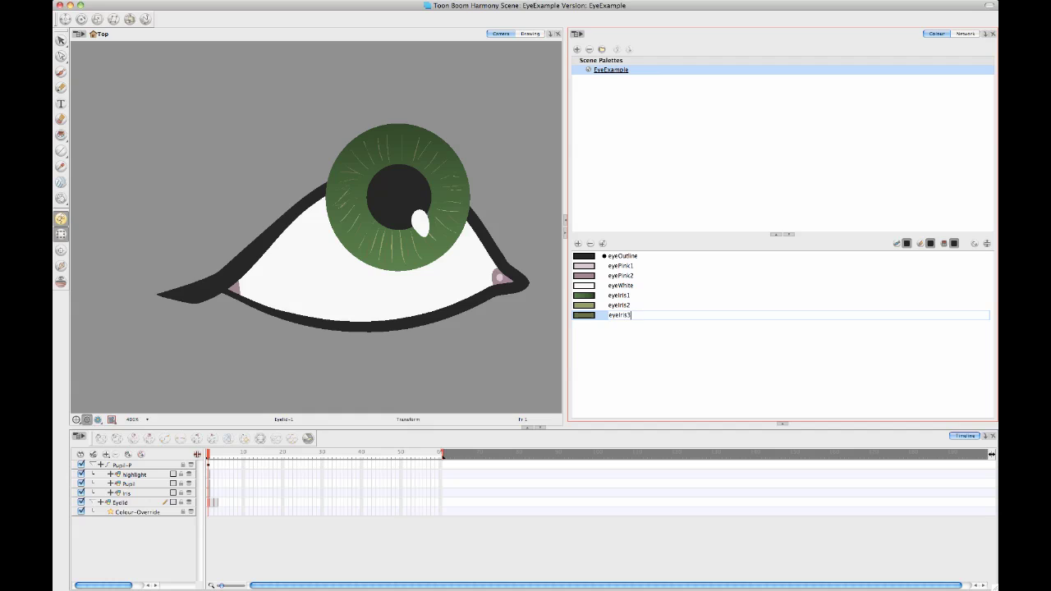
key(Tab)
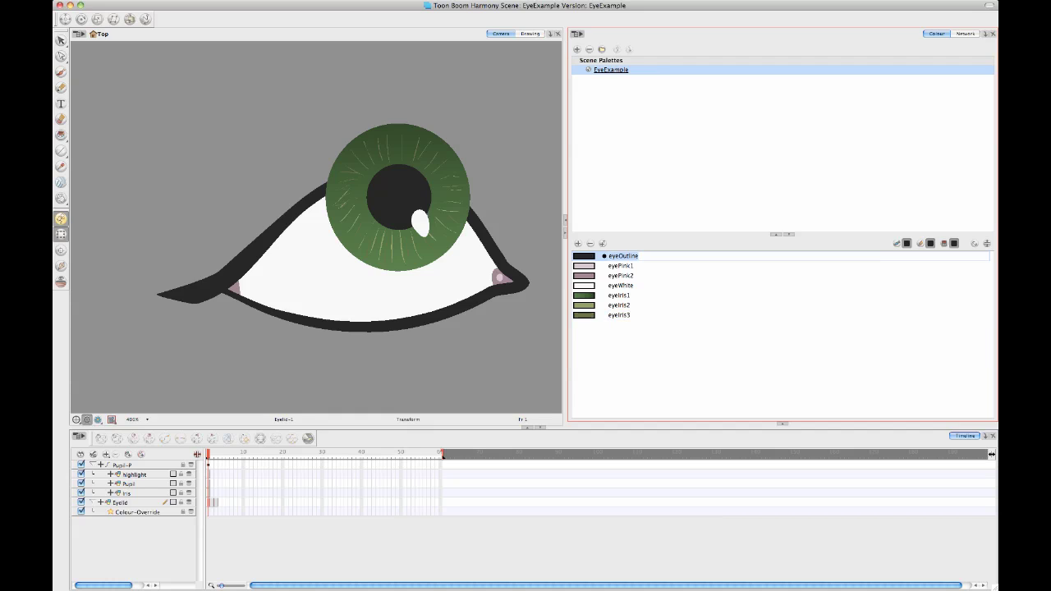
- Add eyeWhite to Colour-Override's Render Selected Colours list and enable exclusive rendering
click(643, 368)
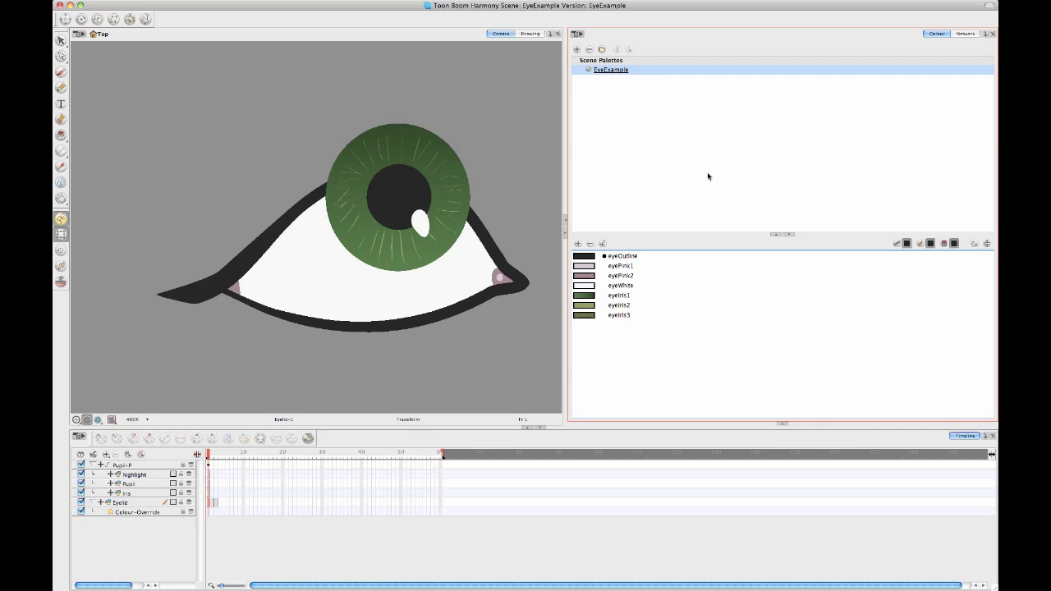
click(967, 34)
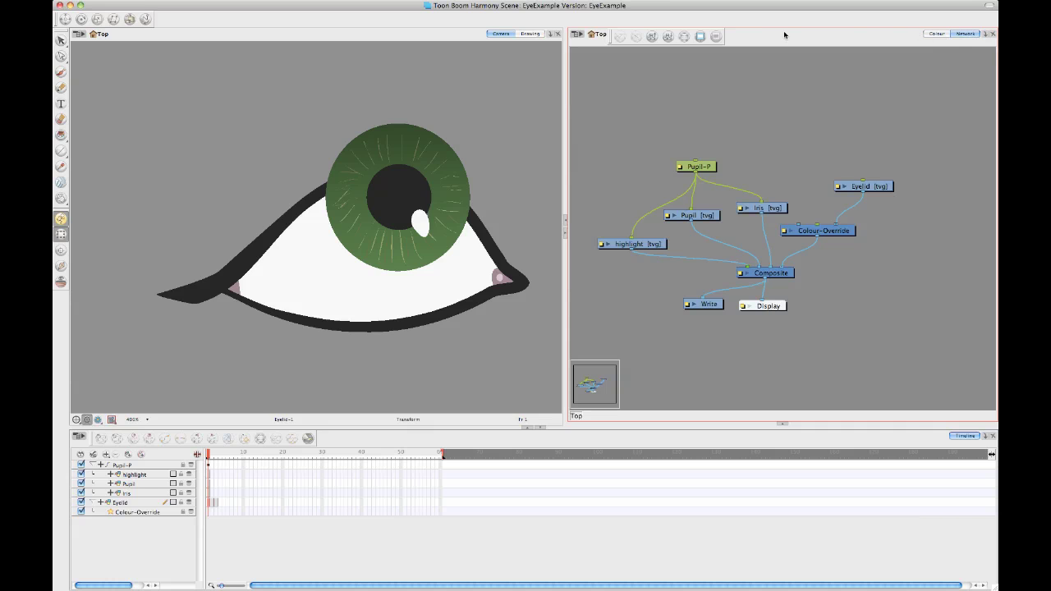
double_click(784, 235)
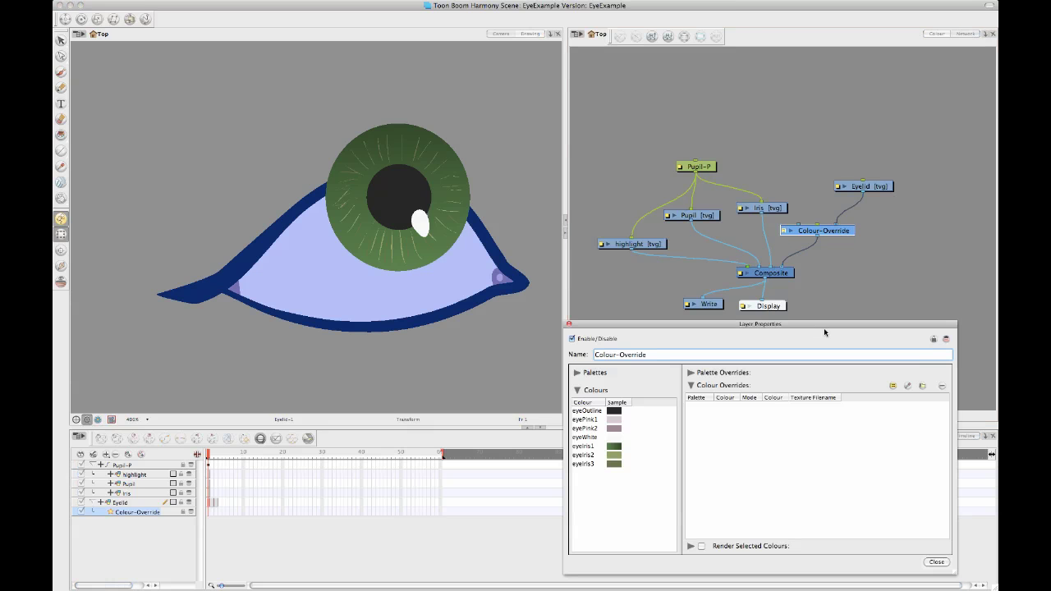
drag(773, 327, 758, 294)
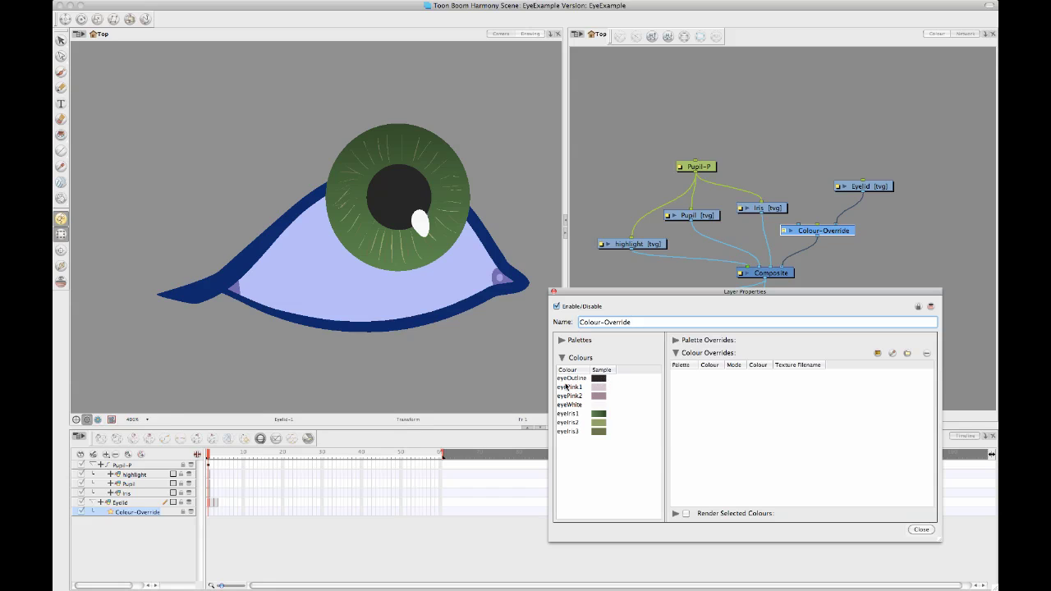
click(674, 513)
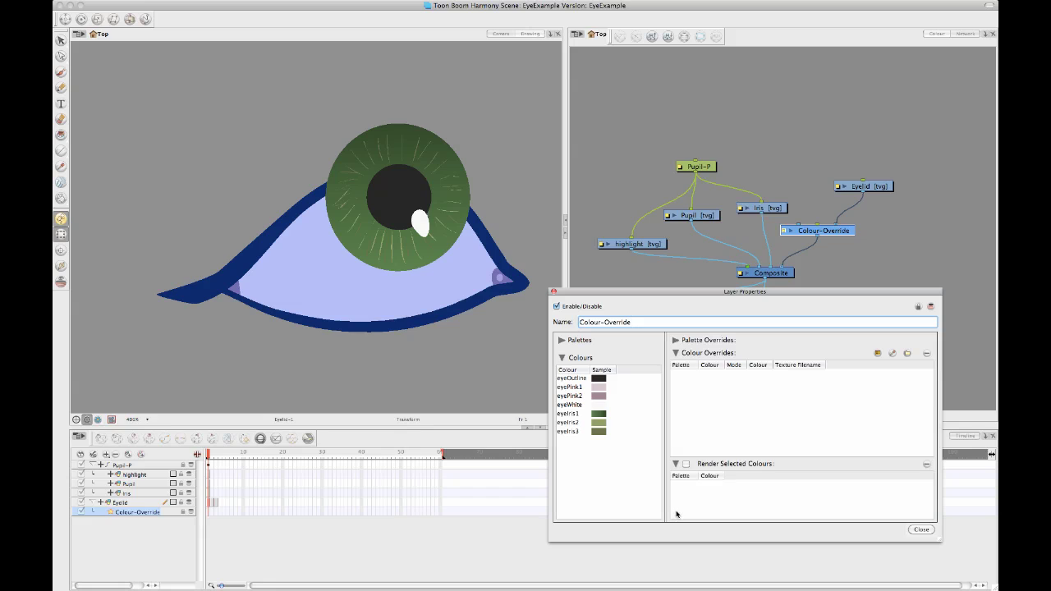
click(599, 405)
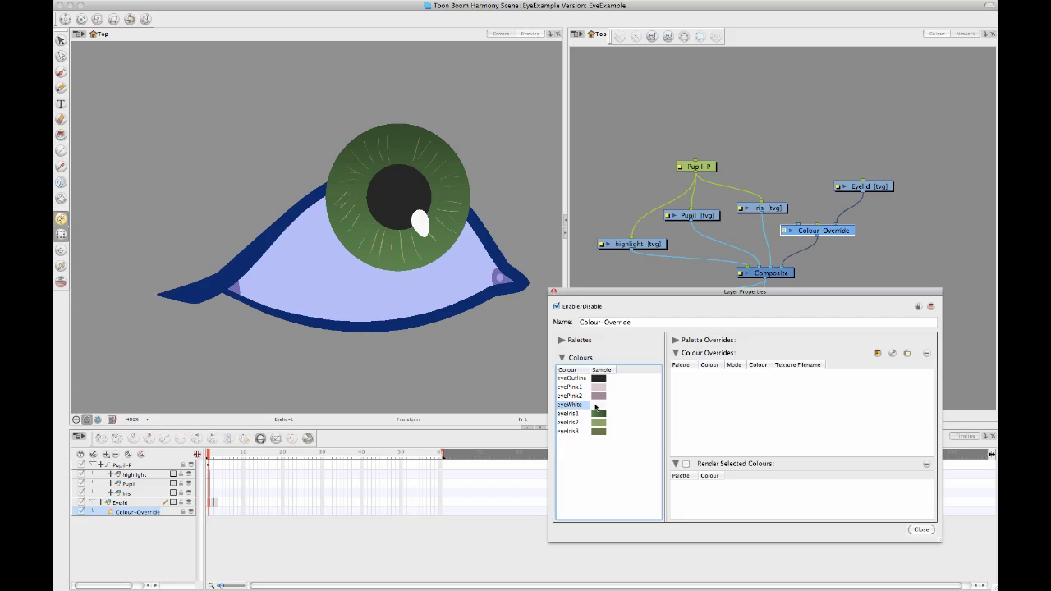
drag(596, 406, 720, 506)
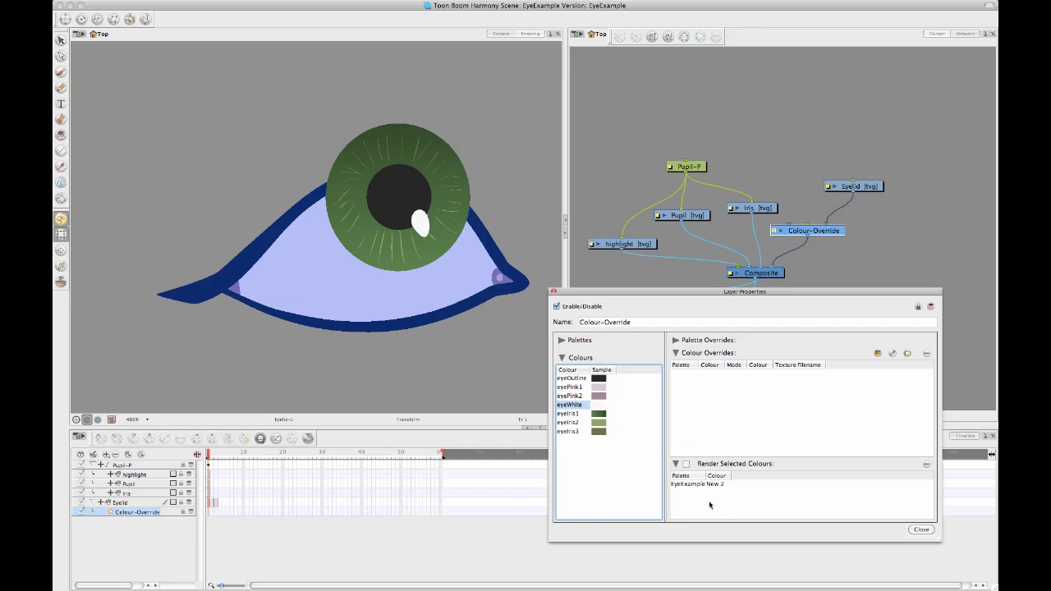
click(686, 465)
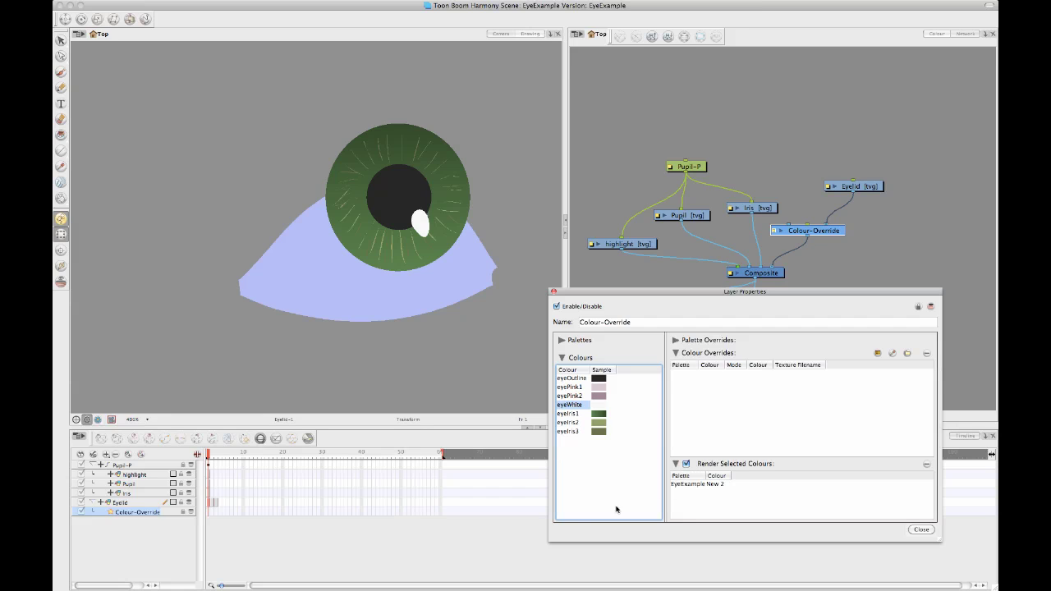
click(921, 529)
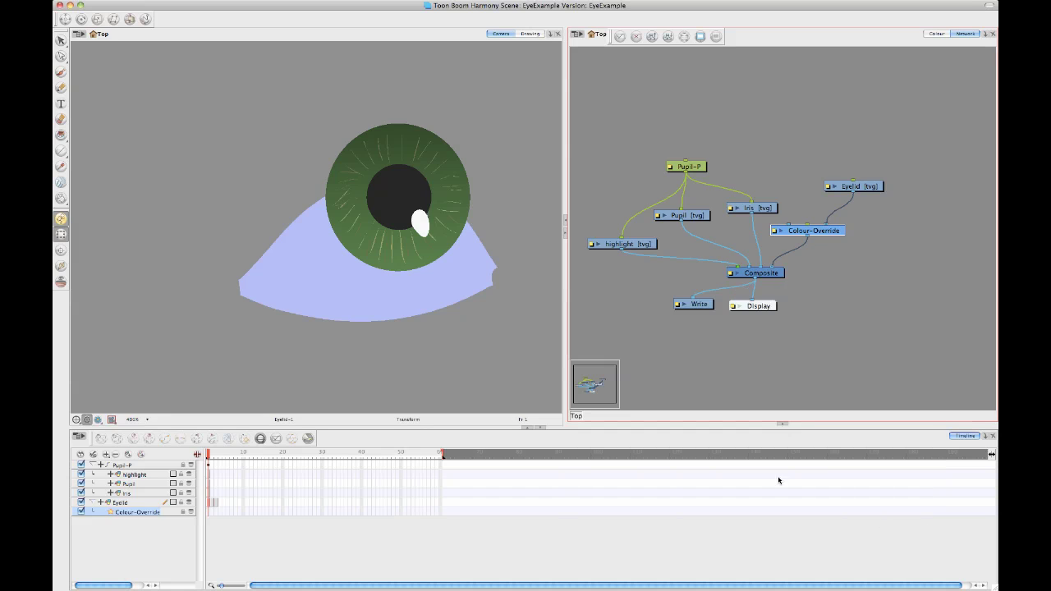
click(312, 358)
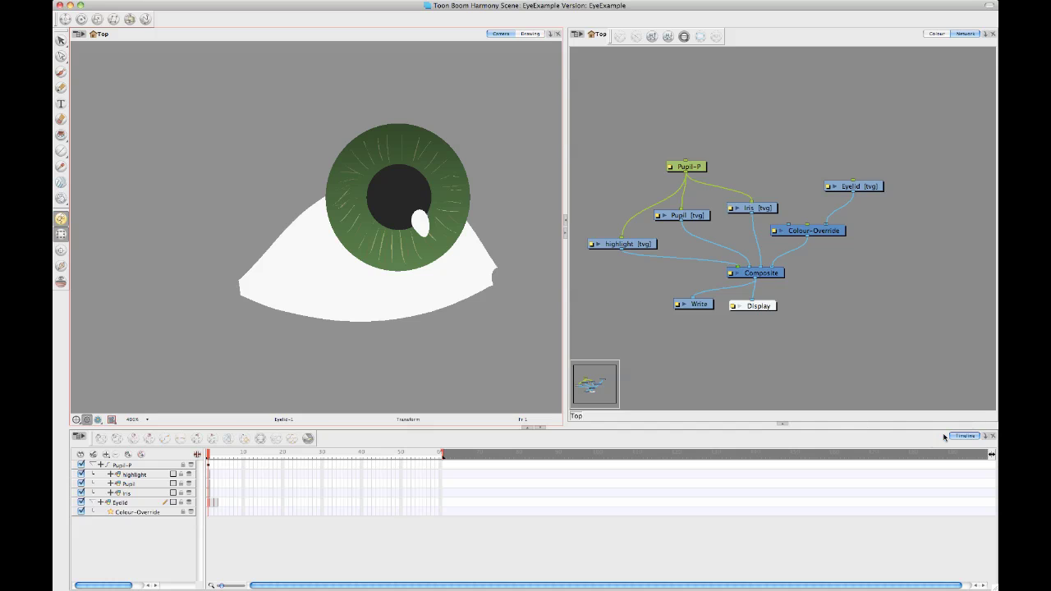
- Add a Cutter node from the Module Library and place it beside Colour-Override
click(784, 424)
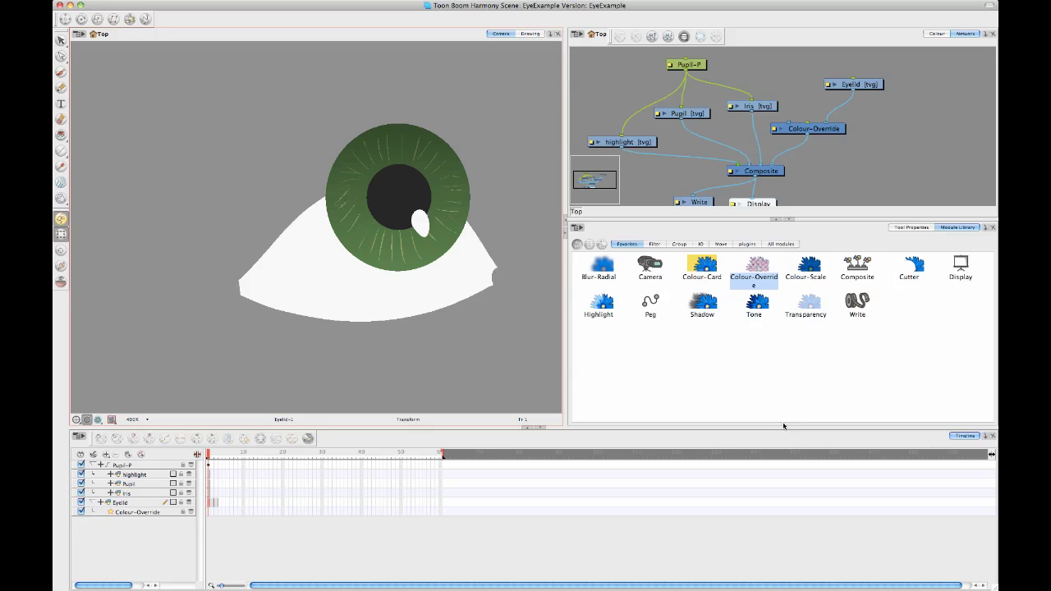
drag(665, 218, 678, 282)
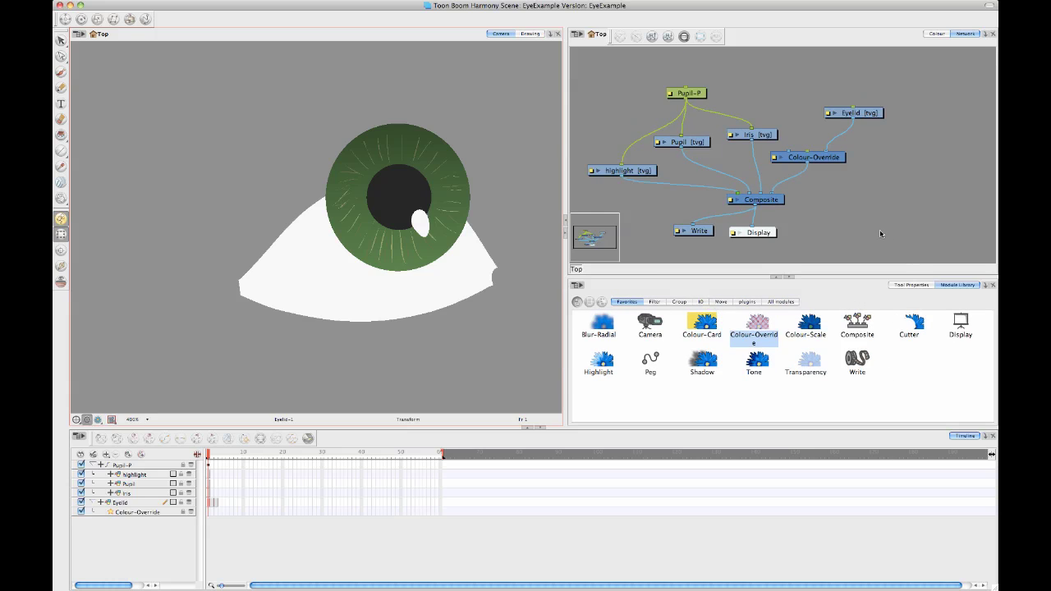
drag(917, 328, 874, 204)
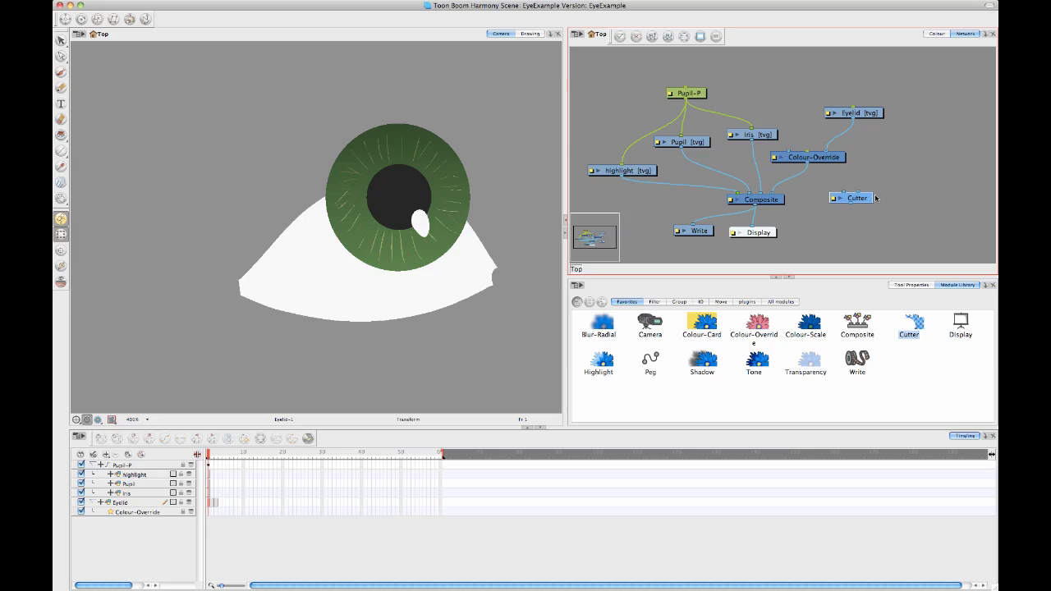
click(875, 197)
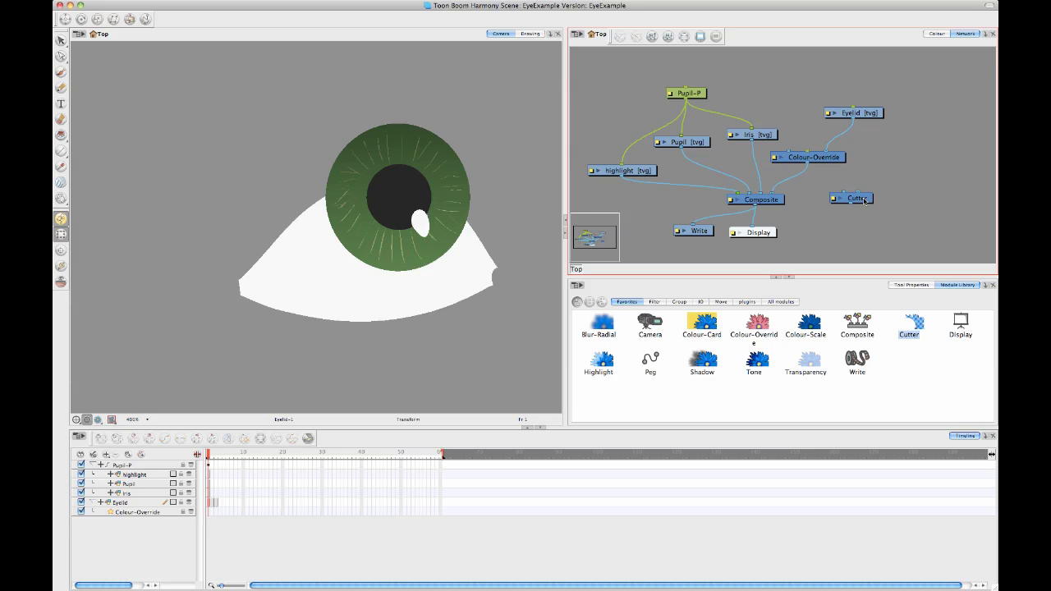
drag(864, 201, 768, 174)
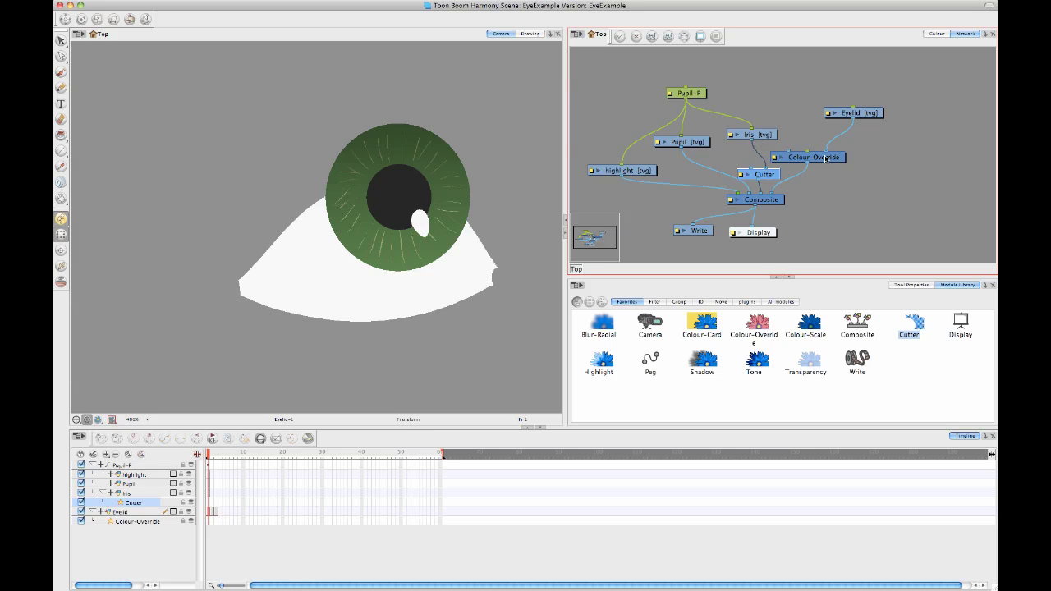
drag(826, 158, 754, 168)
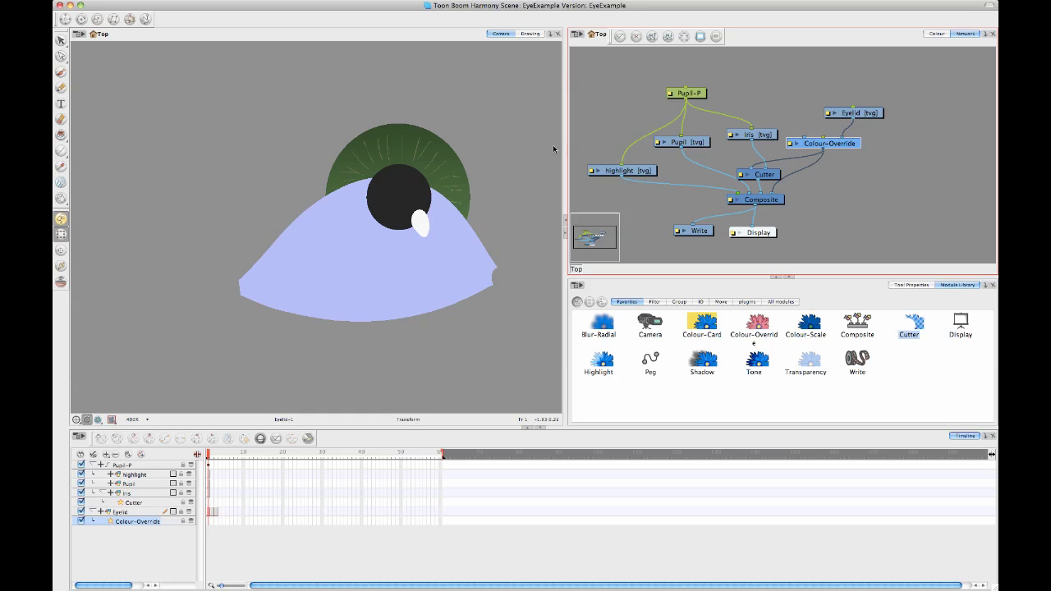
- Turn on Inverted in the Cutter node's Layer Properties
click(741, 176)
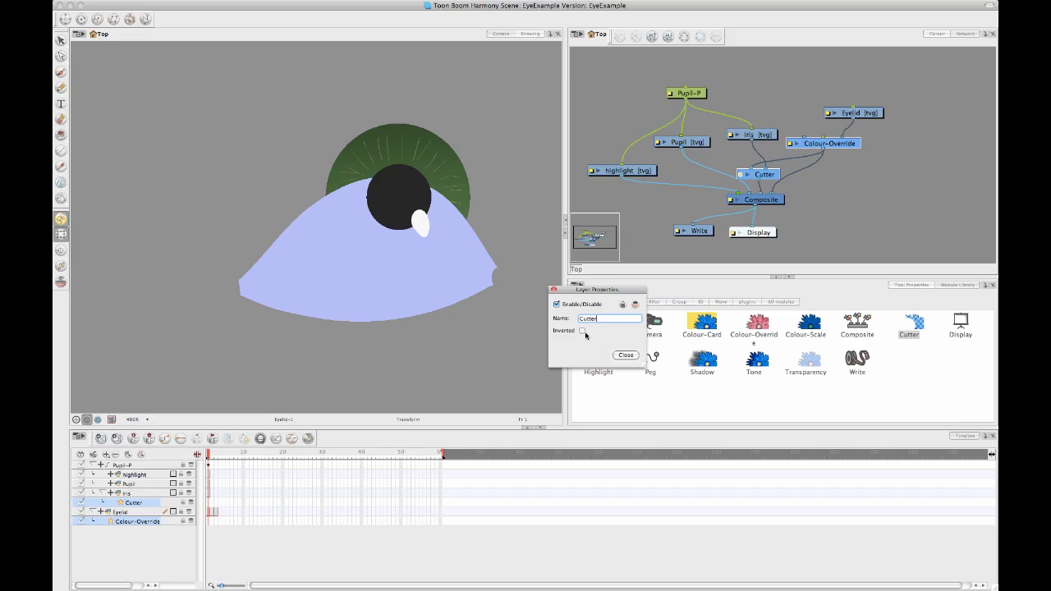
click(581, 331)
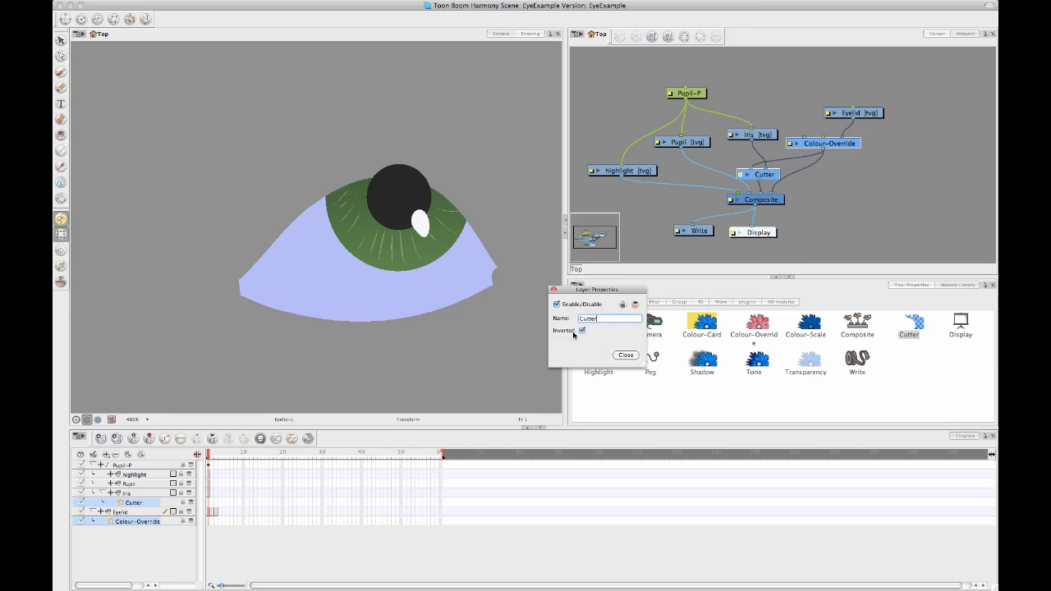
click(626, 354)
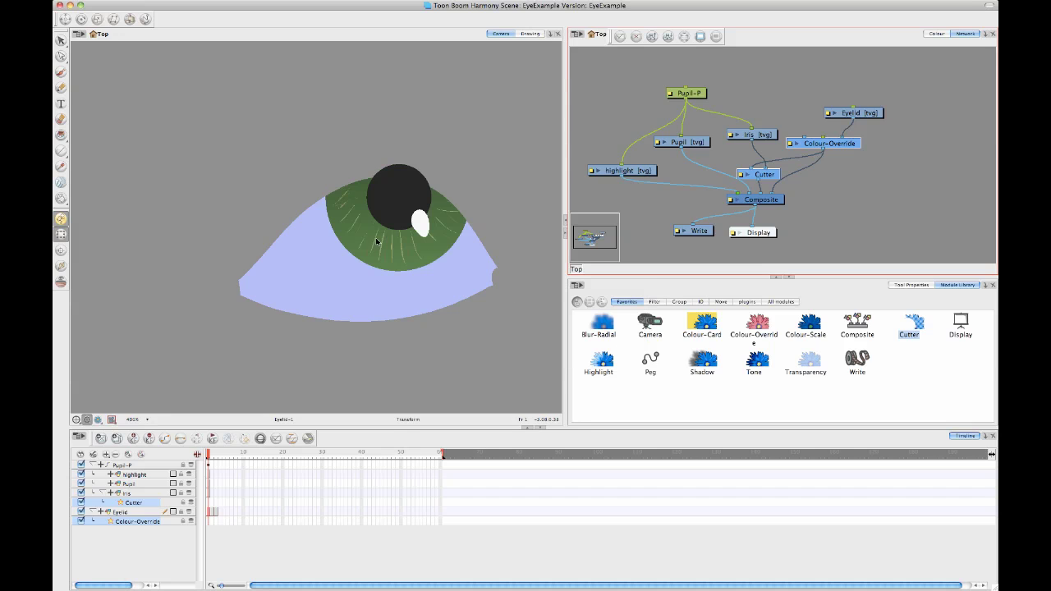
- Test the mask by dragging the iris in the viewer, then undo the move
click(399, 248)
drag(399, 248, 344, 228)
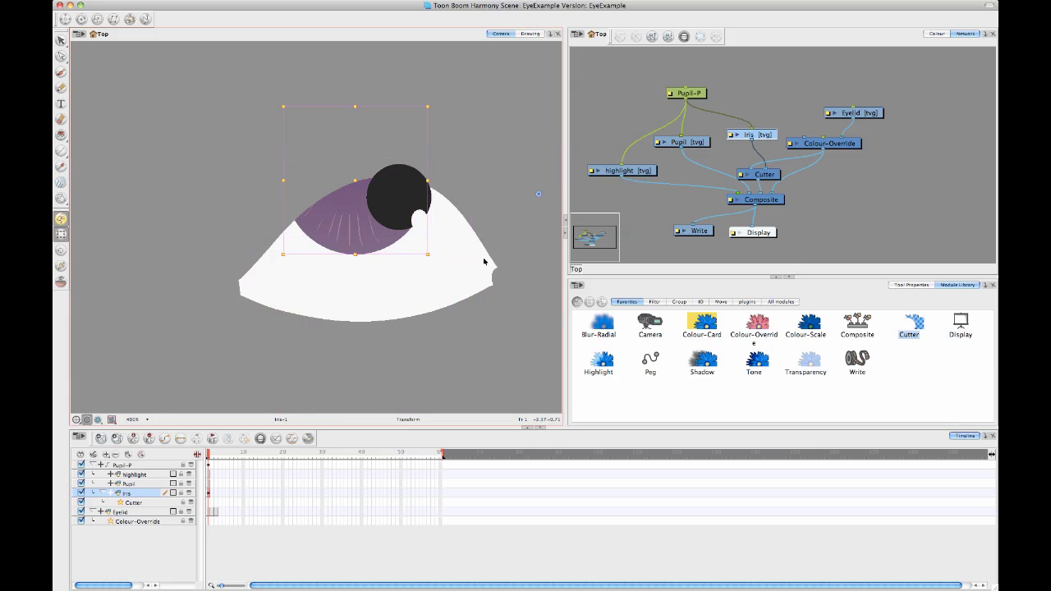
key(ctrl+z)
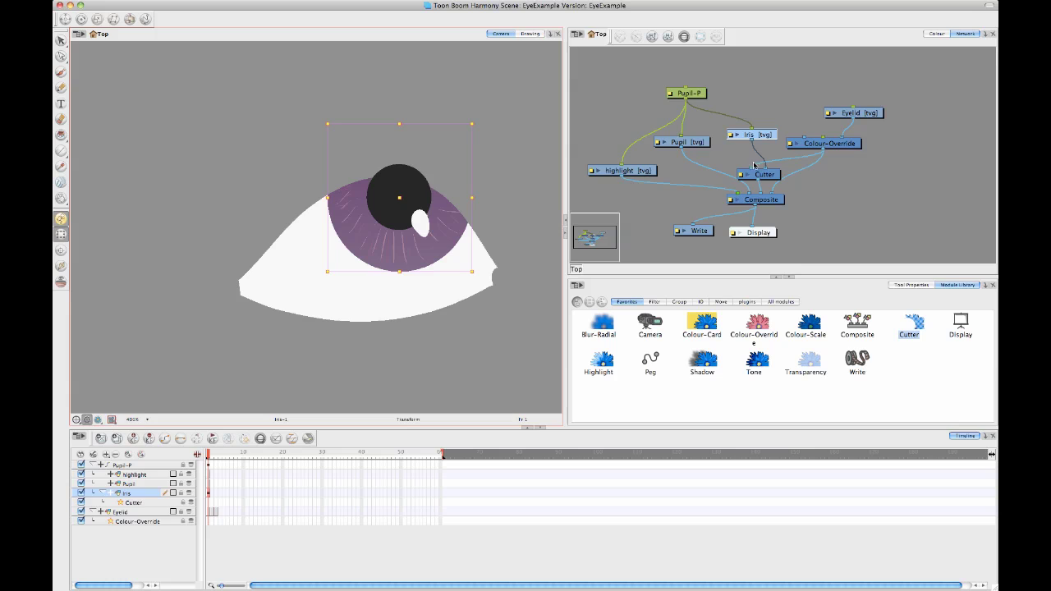
drag(767, 177, 772, 177)
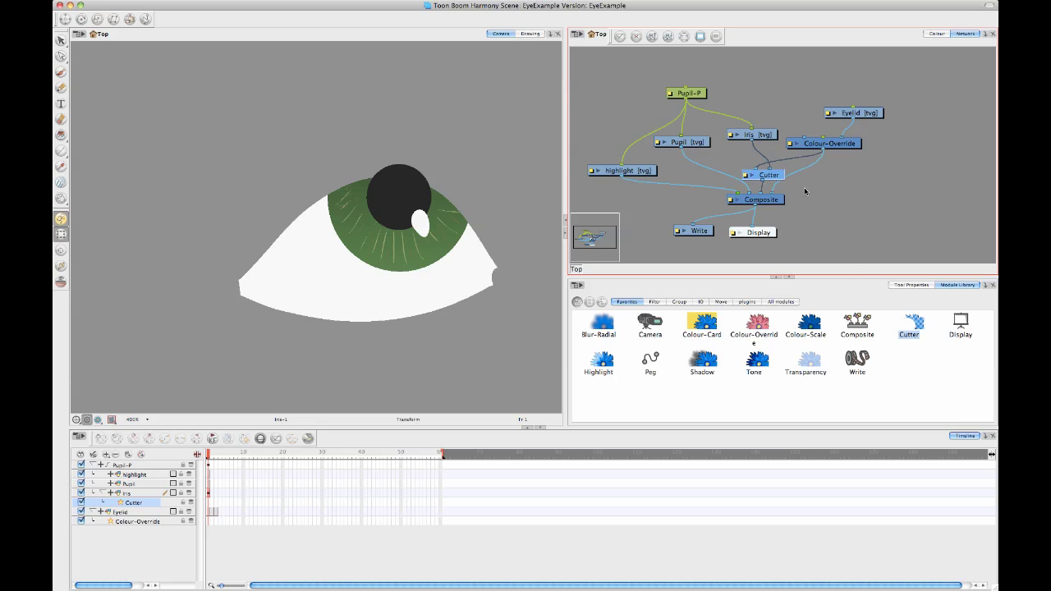
- Move the pupil, iris and highlight nodes up and place the Cutter below Iris
drag(602, 68, 753, 177)
drag(757, 134, 761, 95)
click(817, 95)
drag(772, 136, 767, 163)
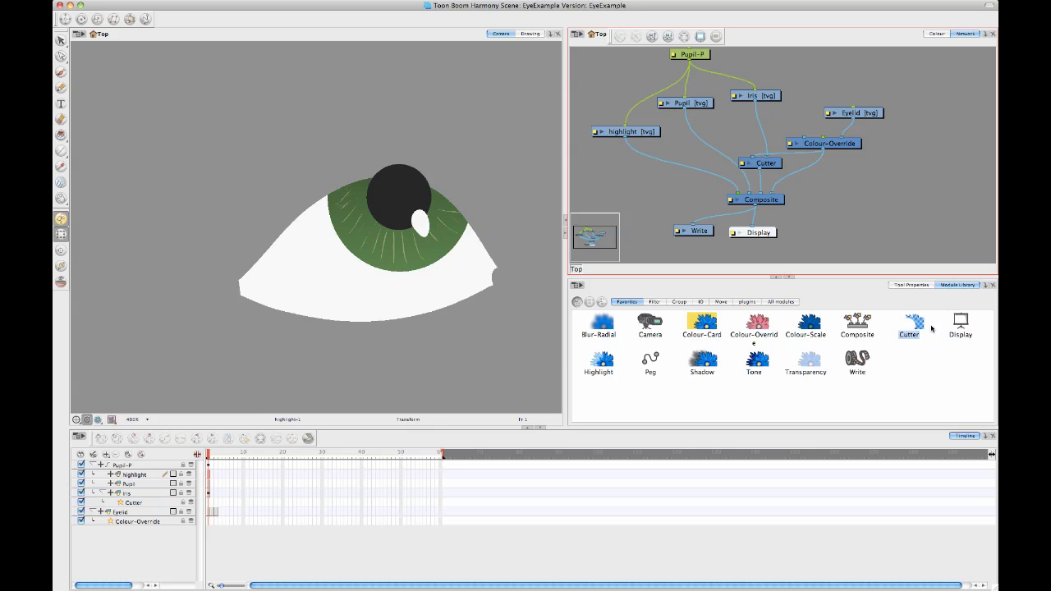
- Add a Composite_1 node and connect Iris and Pupil into it
click(857, 324)
drag(691, 138, 743, 135)
drag(686, 108, 717, 136)
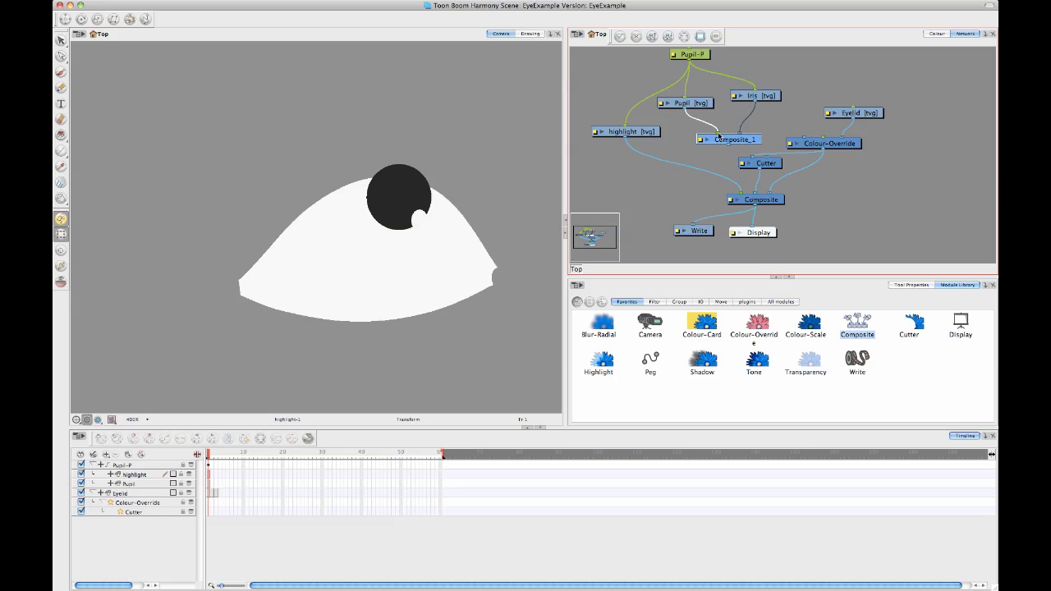
drag(733, 195, 729, 144)
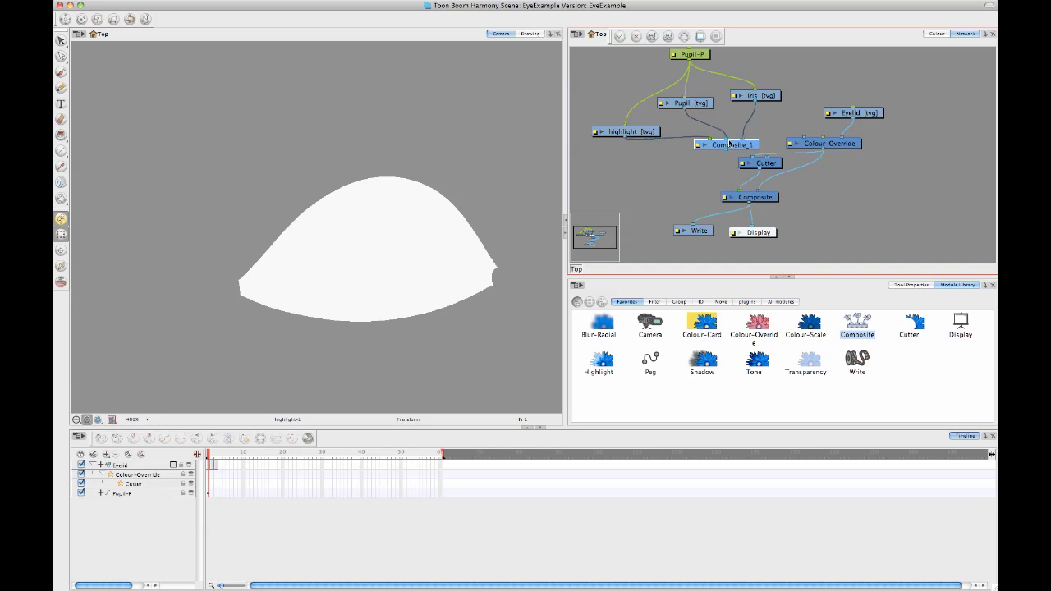
drag(632, 131, 616, 105)
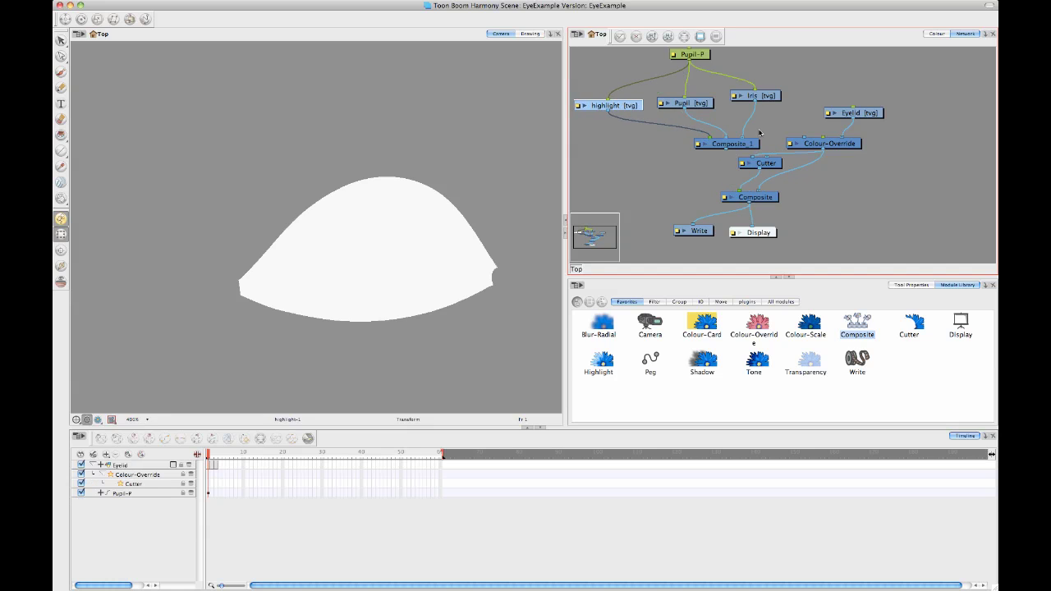
- Switch Composite_1's mode to Pass Through in its Layer Properties
click(697, 145)
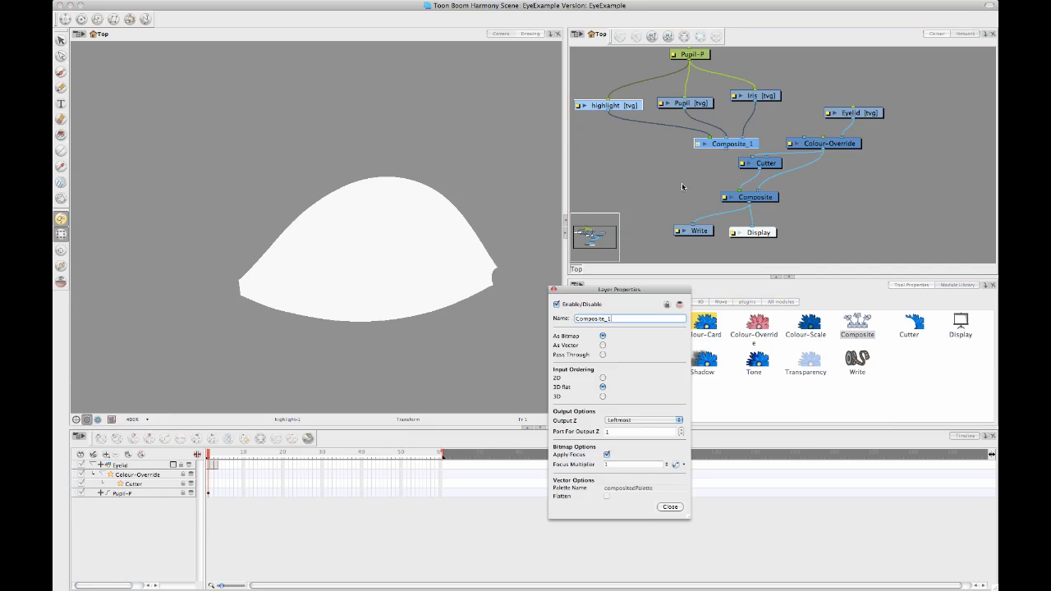
drag(636, 291, 689, 265)
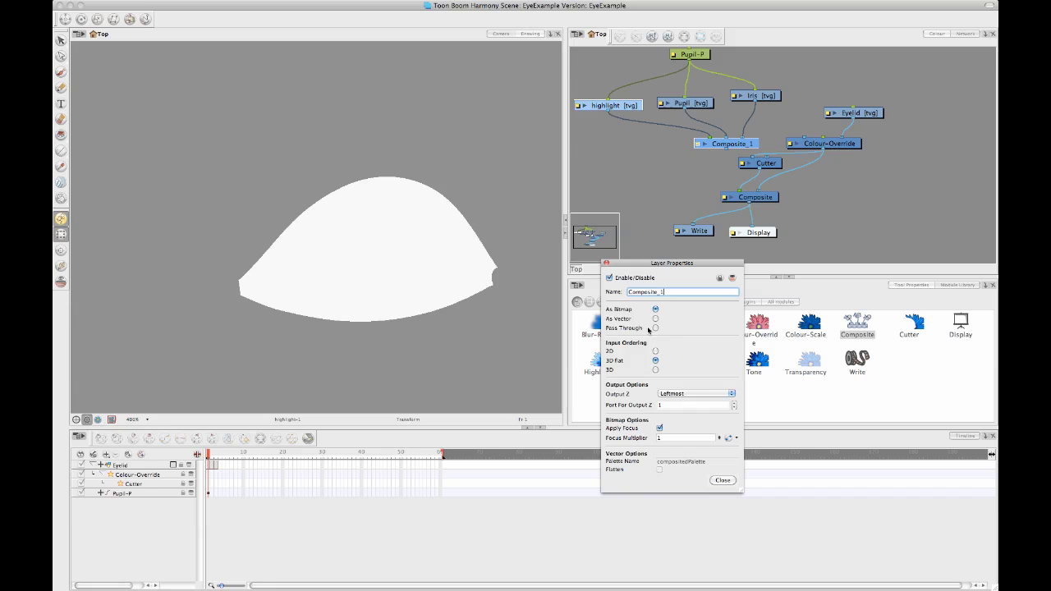
click(655, 329)
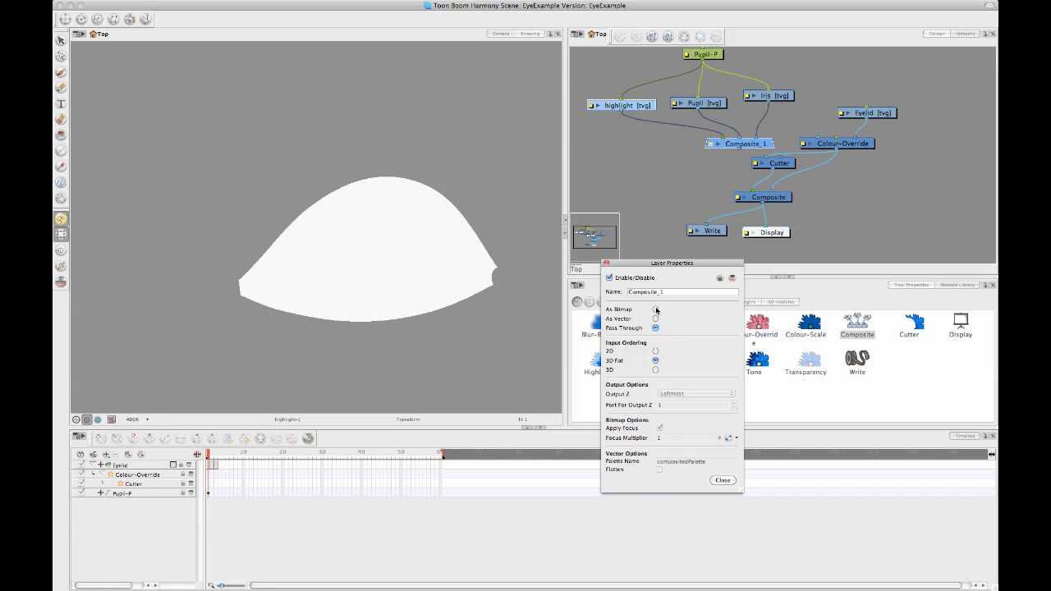
click(724, 480)
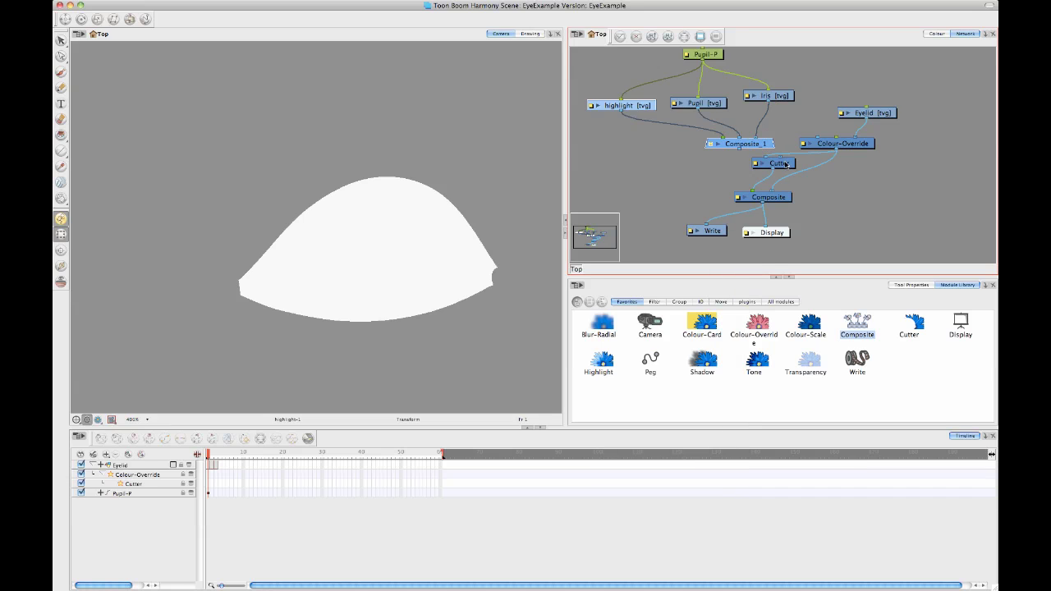
- Plug Composite_1 into the Cutter, then drag Pupil-P to test the masked iris group
mouse_move(783, 164)
mouse_down()
mouse_move(755, 173)
mouse_move(742, 153)
mouse_move(765, 169)
mouse_up()
click(679, 178)
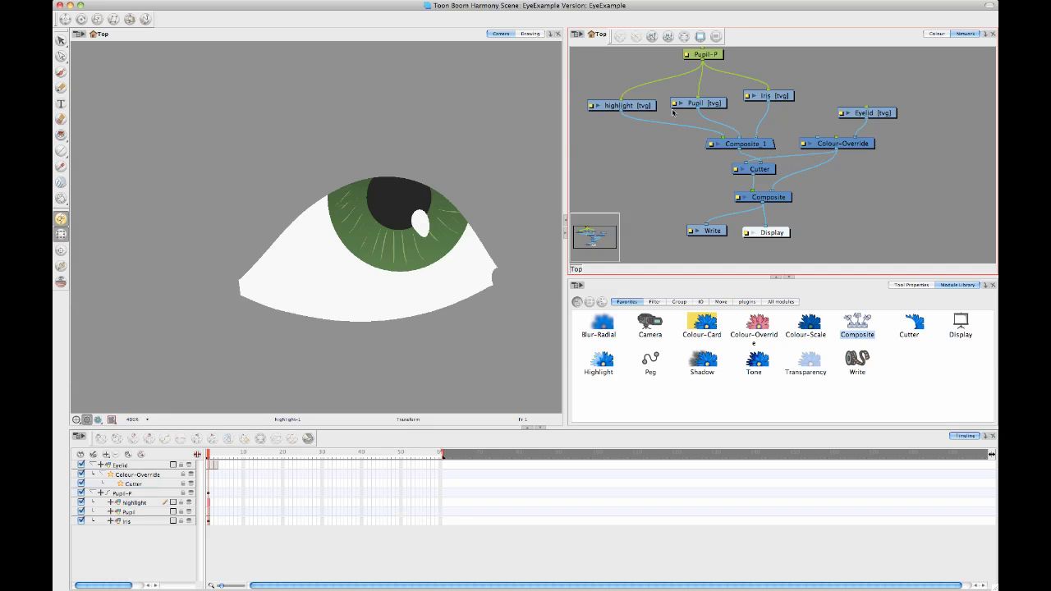
click(710, 55)
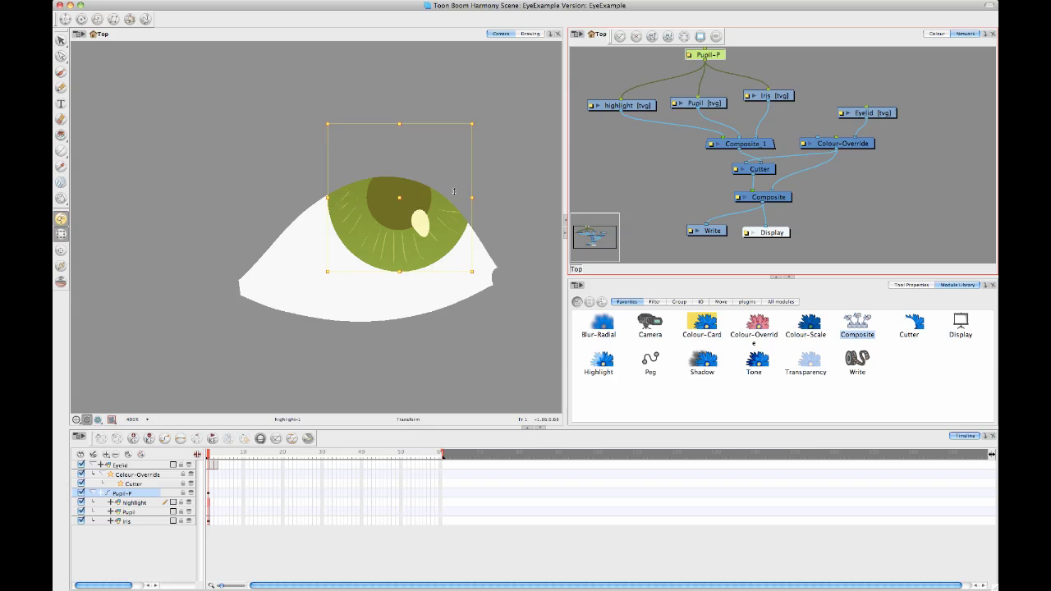
drag(391, 202, 419, 218)
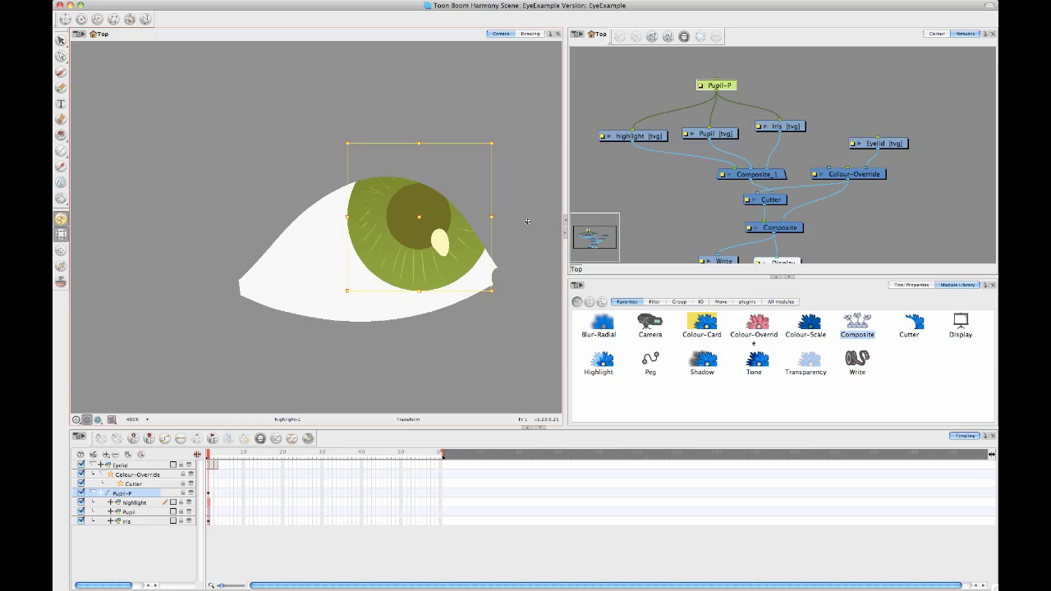
click(668, 195)
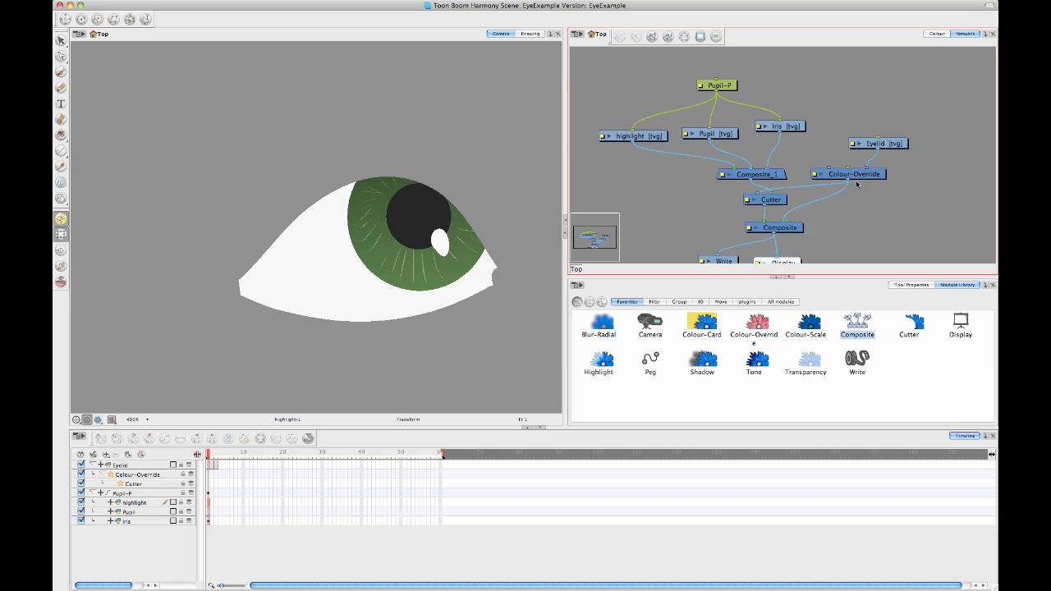
- Disconnect Colour-Override from Composite and tidy the Eyelid, Colour-Override and Composite_1 nodes
drag(787, 222, 826, 215)
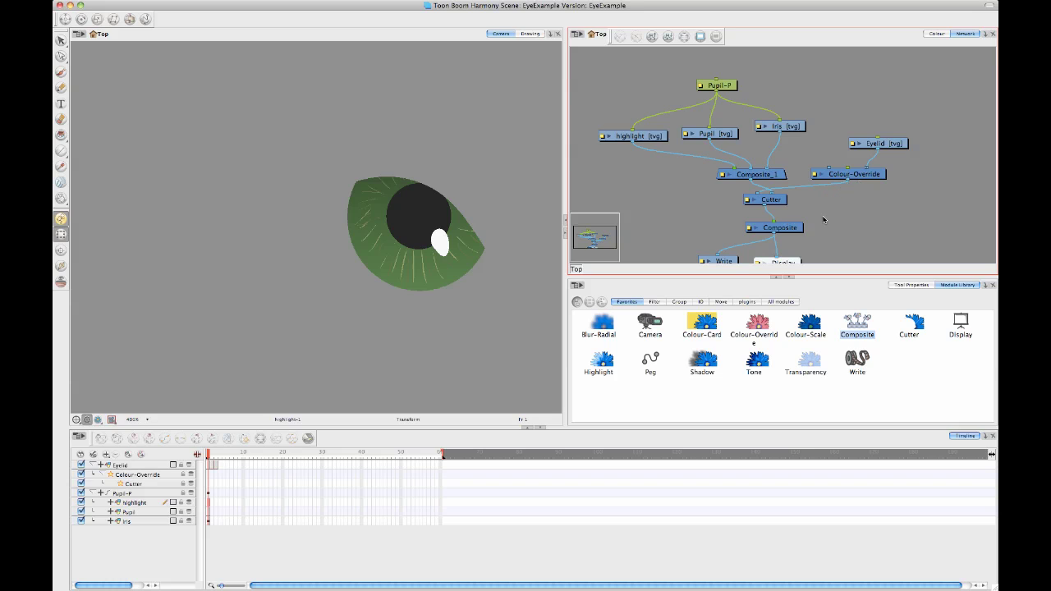
mouse_move(866, 177)
mouse_down()
mouse_move(849, 165)
mouse_move(904, 132)
mouse_move(884, 192)
mouse_move(850, 211)
mouse_move(784, 222)
mouse_up()
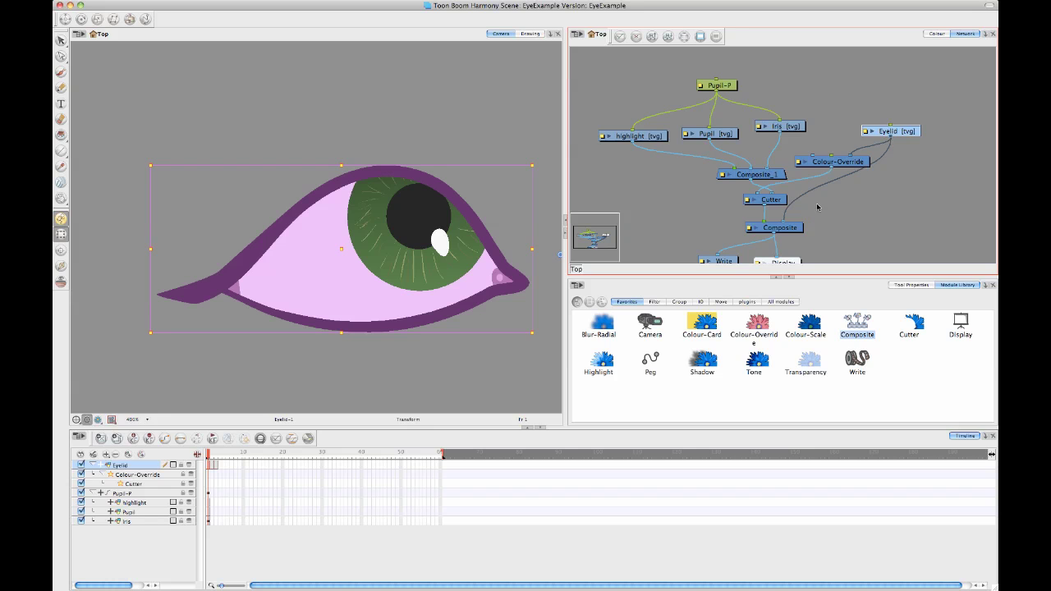
click(365, 385)
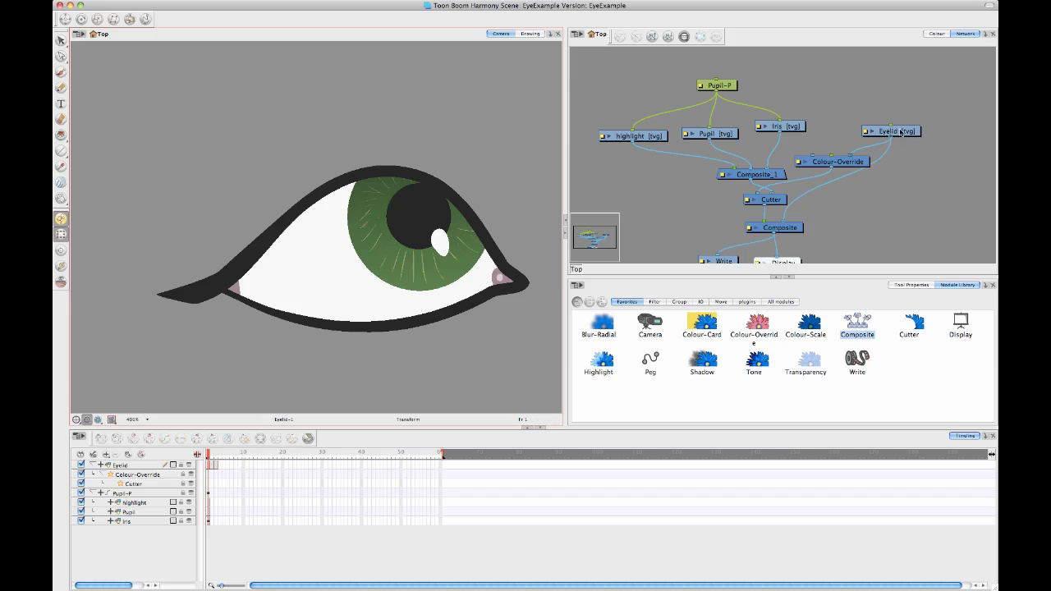
drag(901, 131, 906, 126)
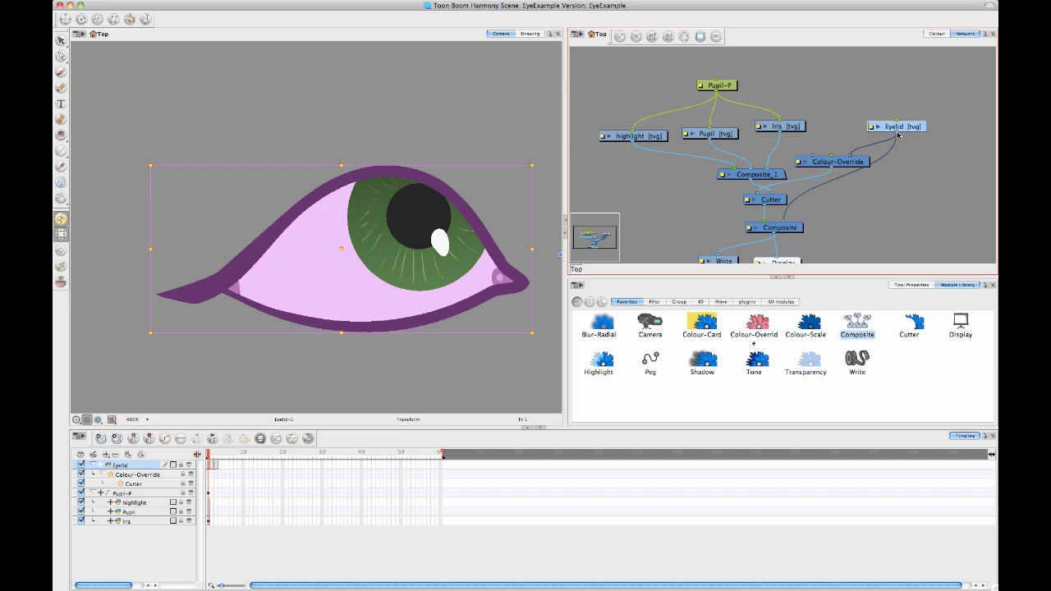
drag(861, 164, 857, 153)
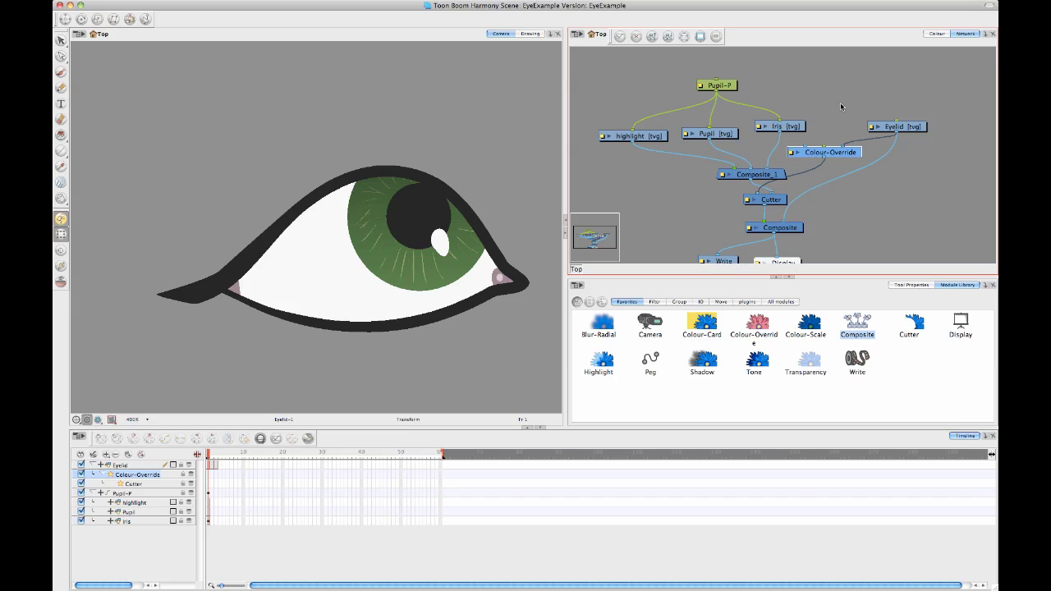
drag(769, 175, 735, 170)
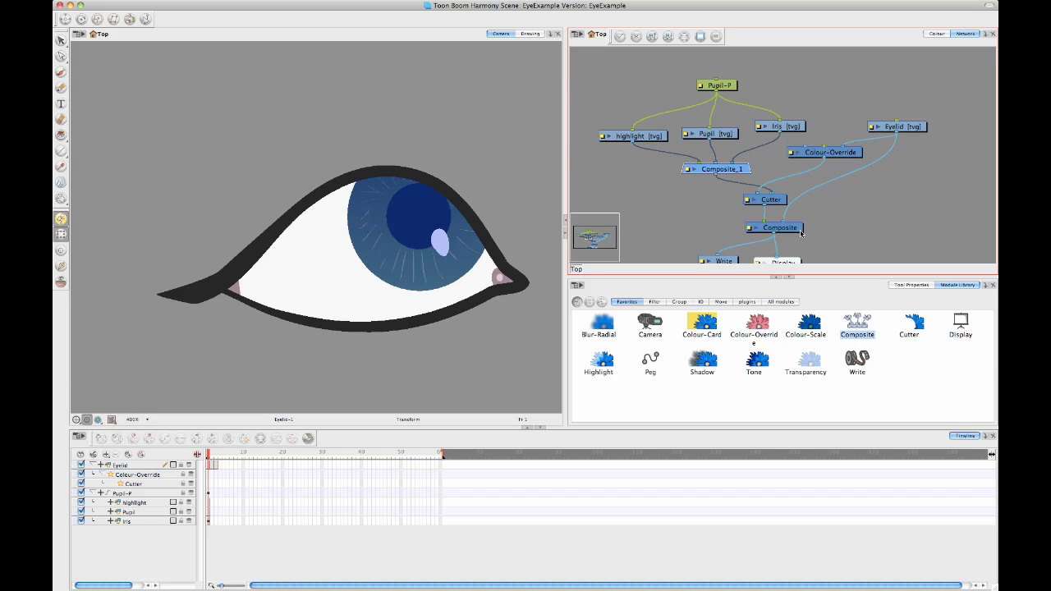
click(832, 235)
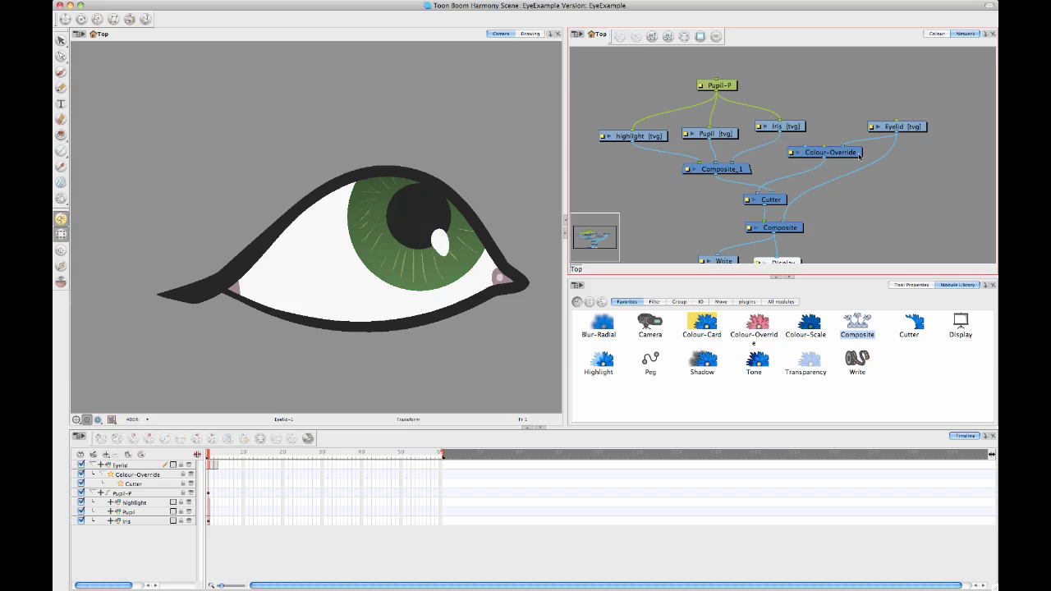
drag(866, 207, 879, 189)
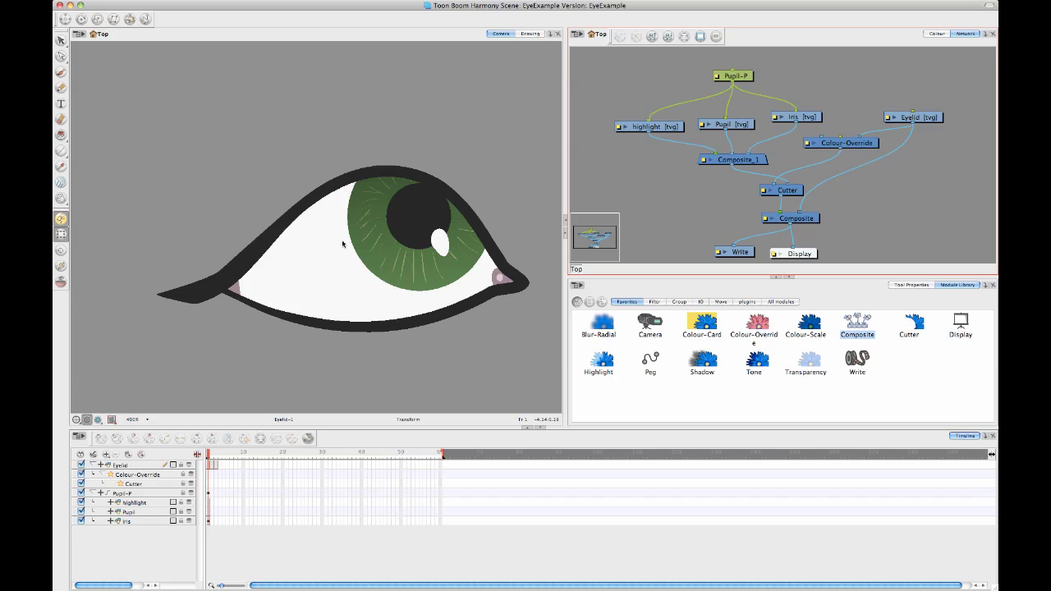
click(735, 76)
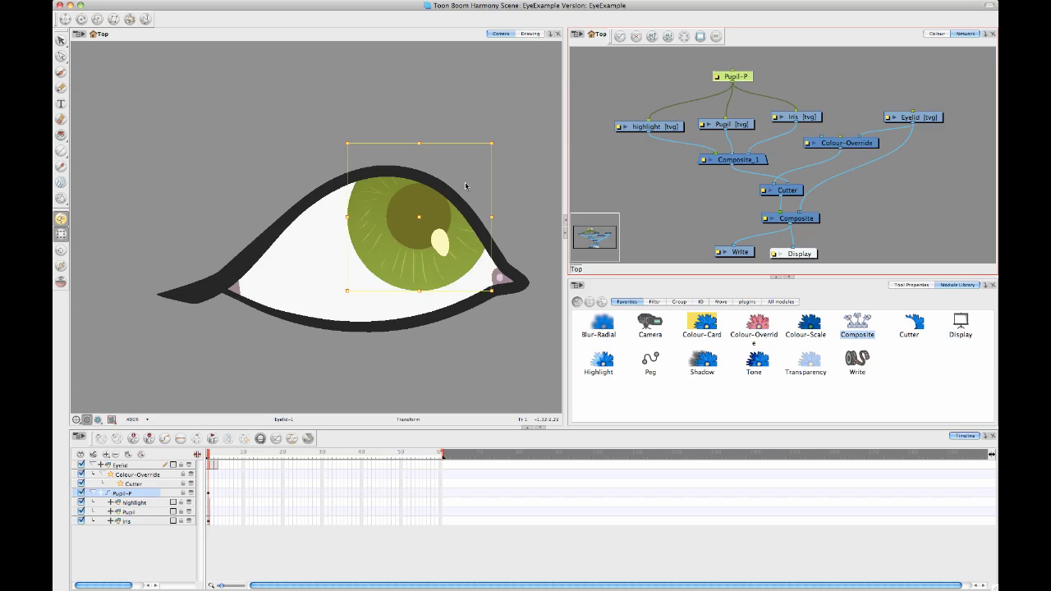
drag(442, 281, 405, 310)
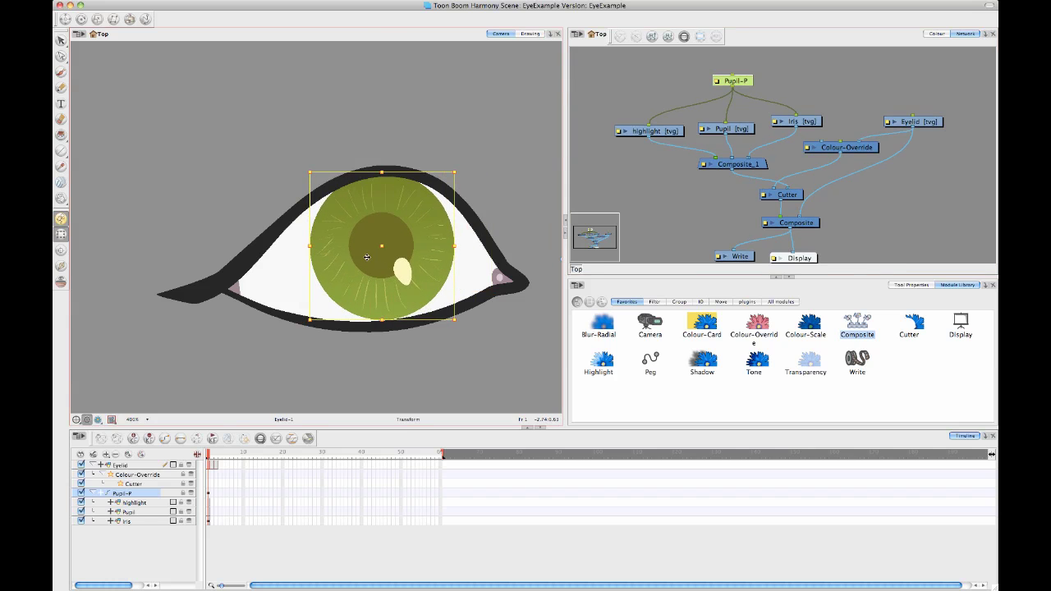
drag(366, 258, 358, 264)
click(427, 379)
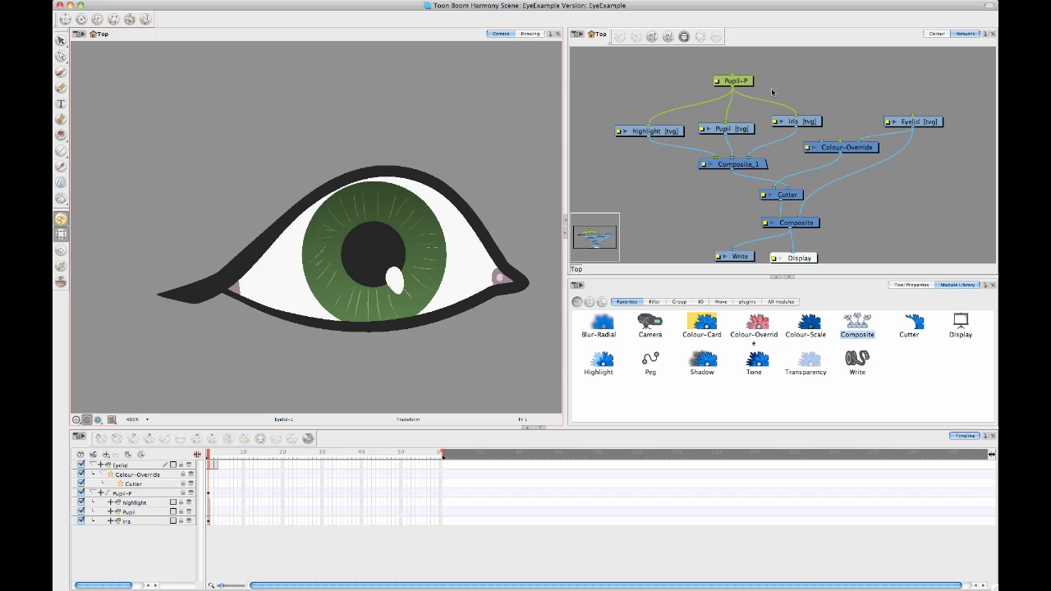
click(384, 251)
drag(397, 252, 385, 244)
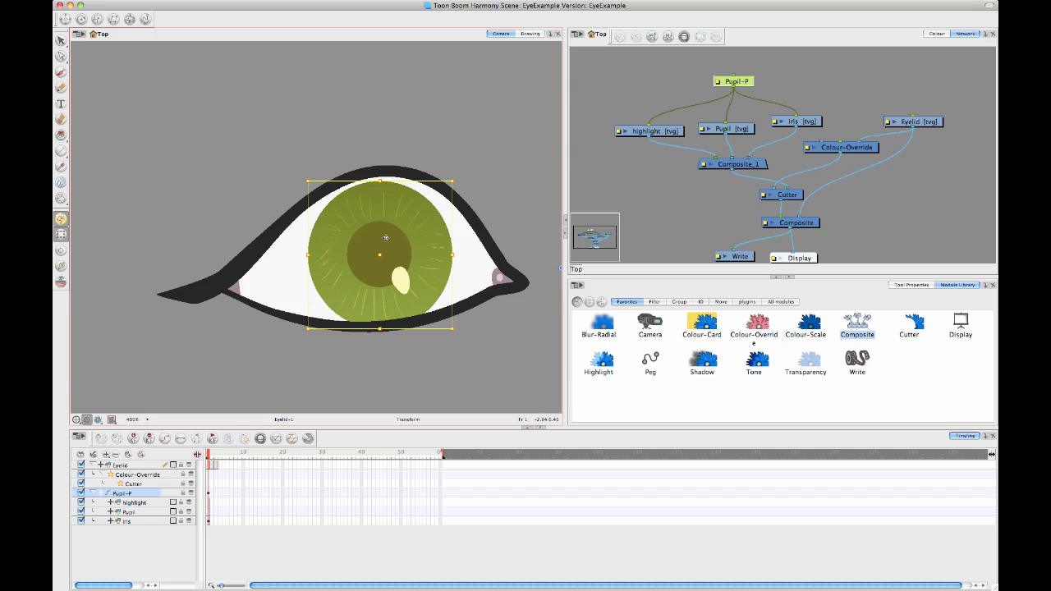
drag(380, 243, 445, 251)
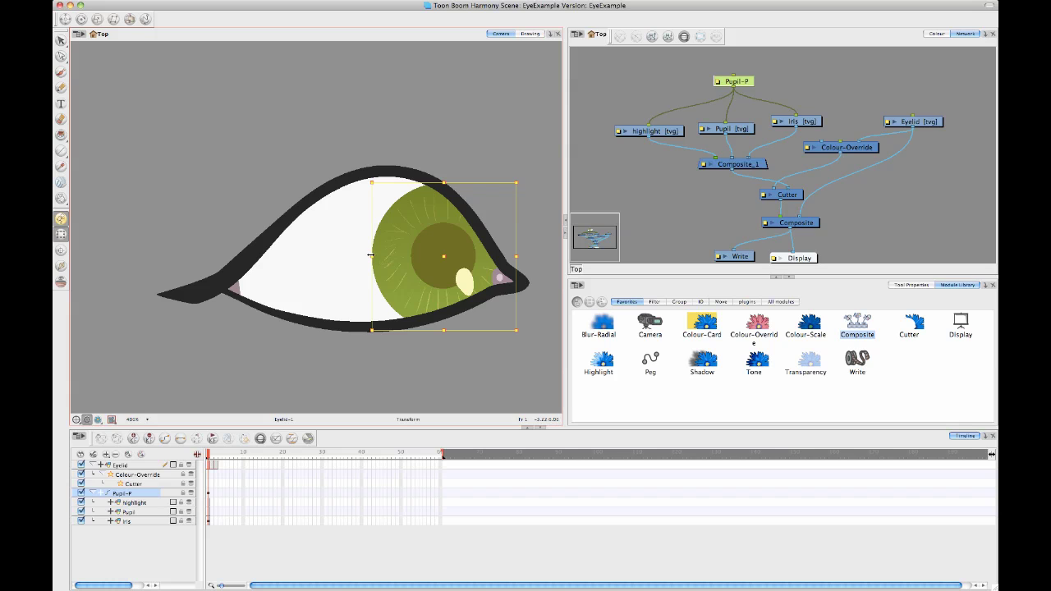
drag(370, 256, 418, 256)
key(ctrl+z)
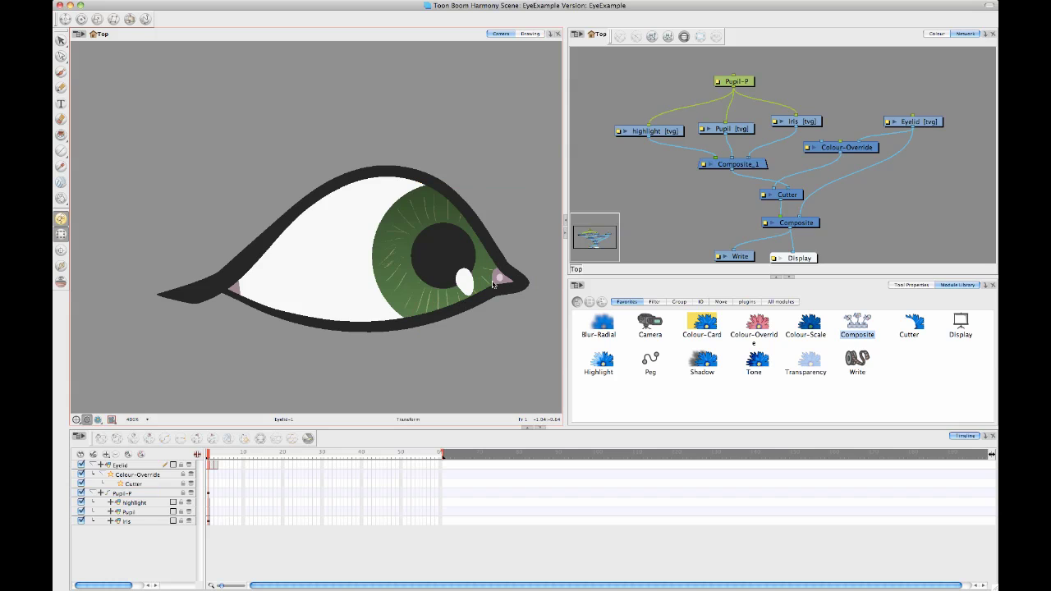
click(738, 82)
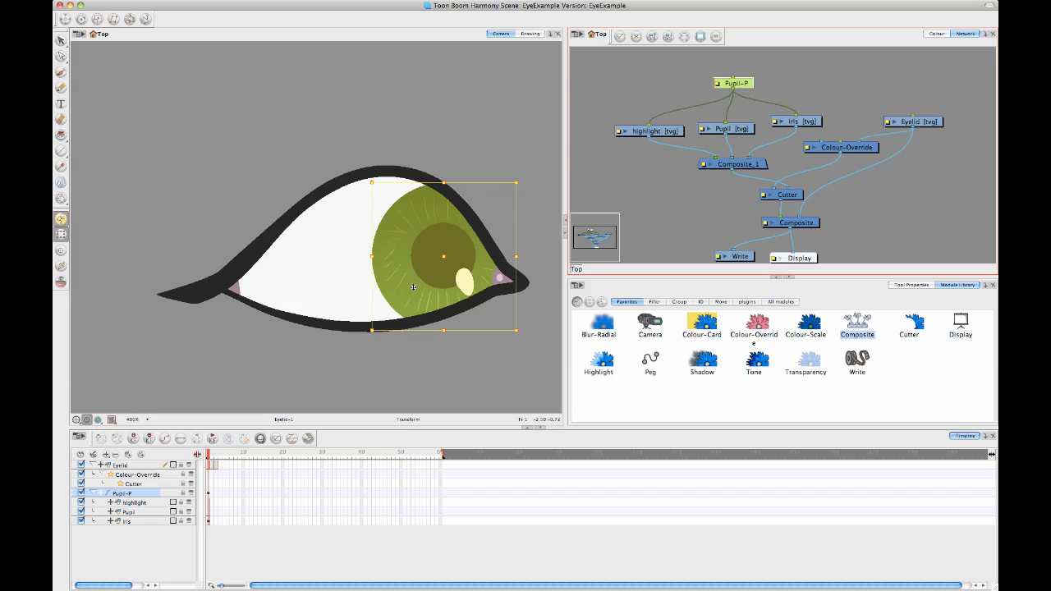
drag(506, 280, 483, 293)
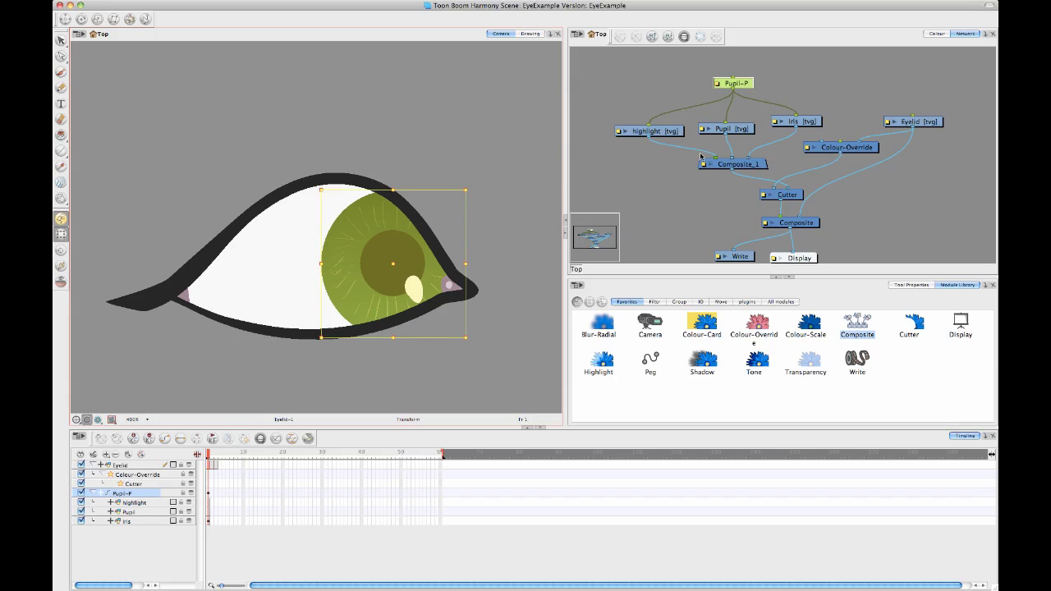
drag(719, 137, 725, 132)
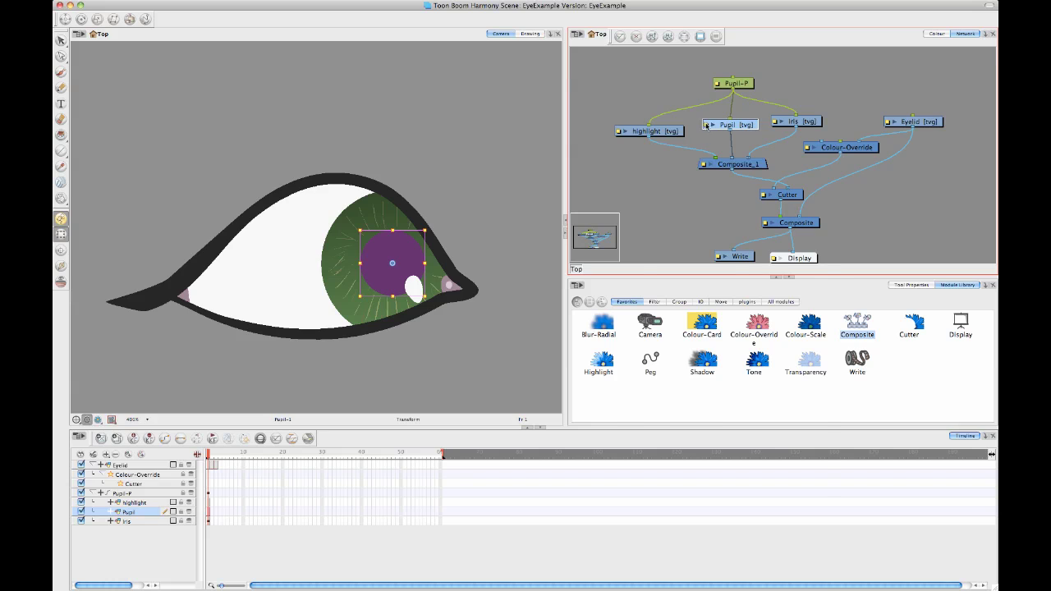
double_click(706, 124)
click(722, 302)
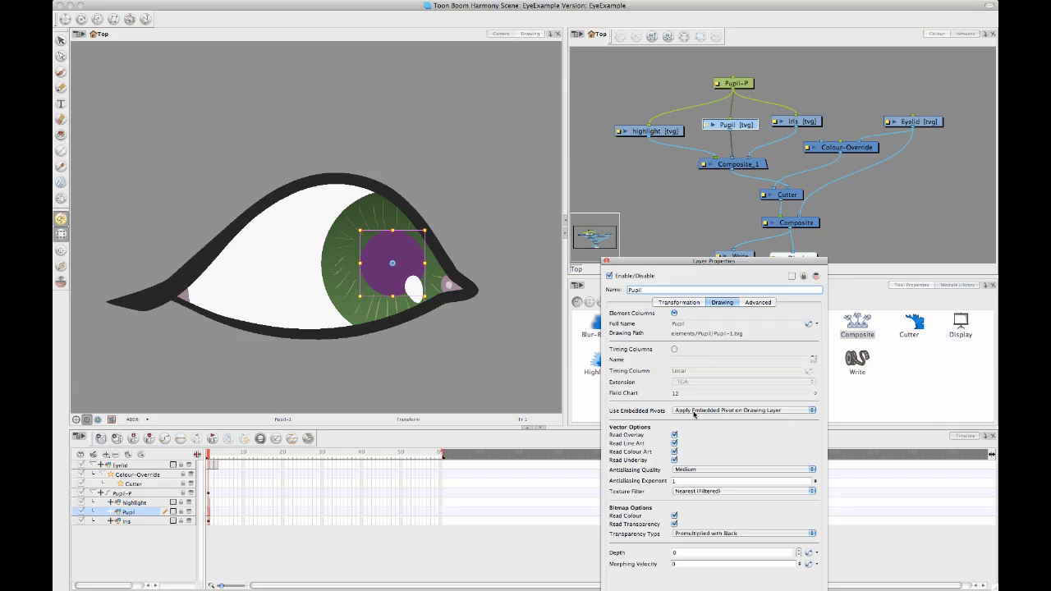
click(699, 410)
click(710, 402)
click(608, 261)
click(741, 86)
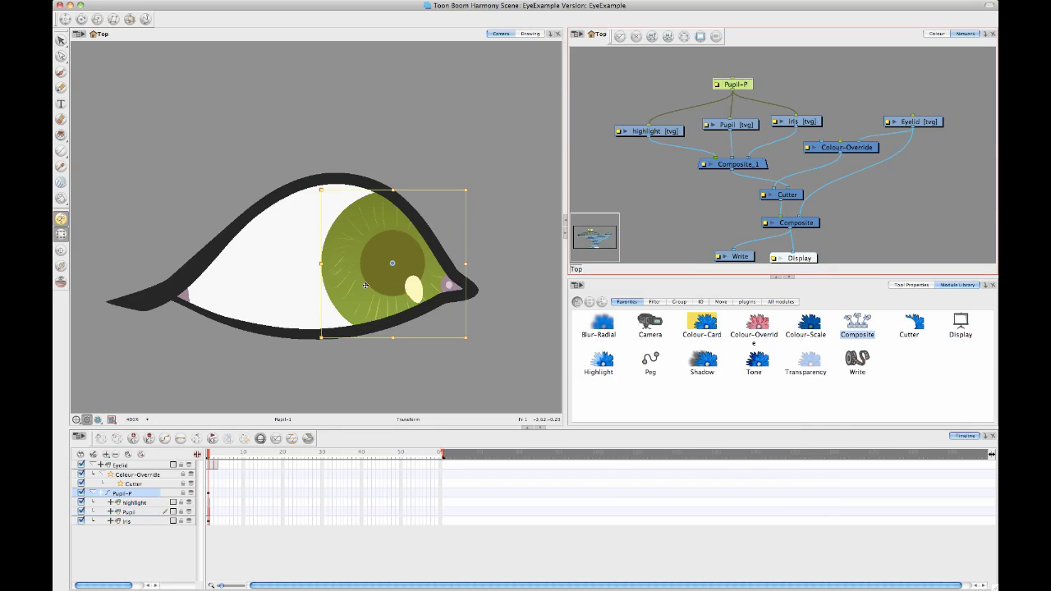
mouse_move(366, 285)
mouse_down()
mouse_move(328, 282)
mouse_move(364, 276)
mouse_up()
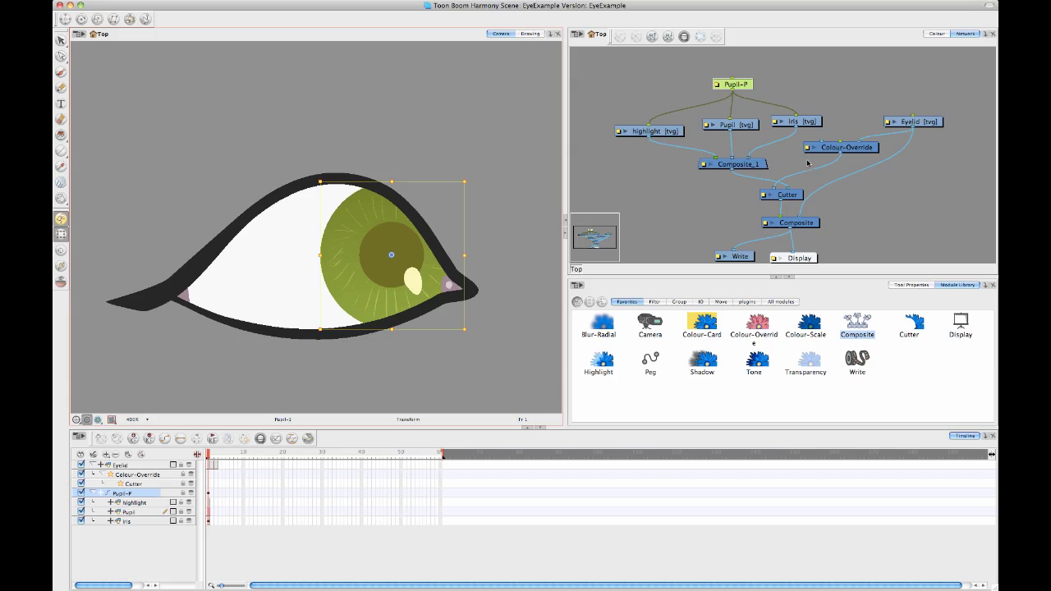
click(651, 232)
click(368, 250)
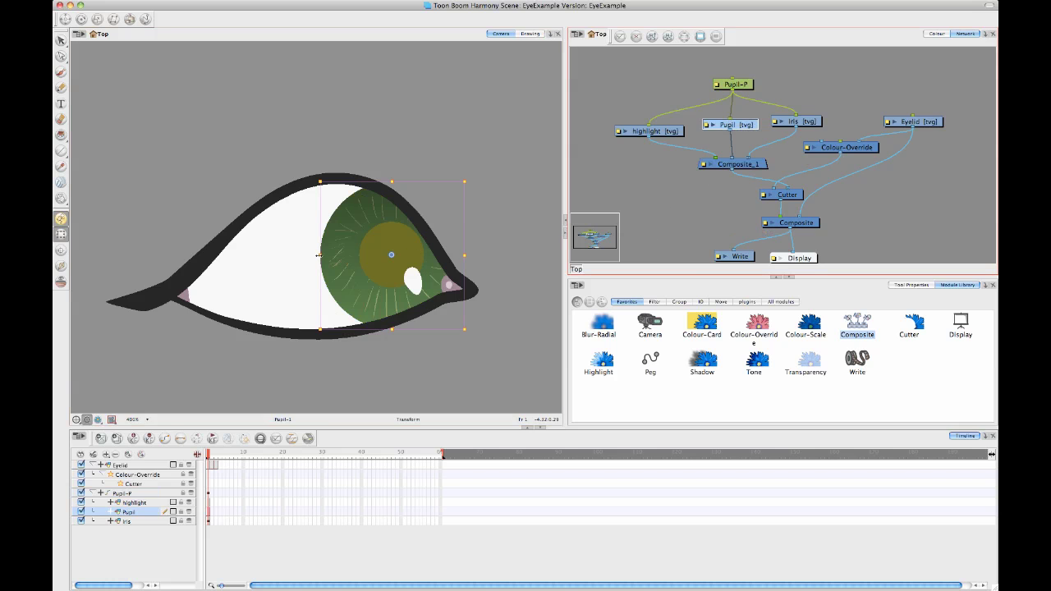
mouse_move(319, 255)
mouse_down()
mouse_move(370, 255)
mouse_move(308, 256)
mouse_move(371, 255)
mouse_move(302, 256)
mouse_move(336, 255)
mouse_up()
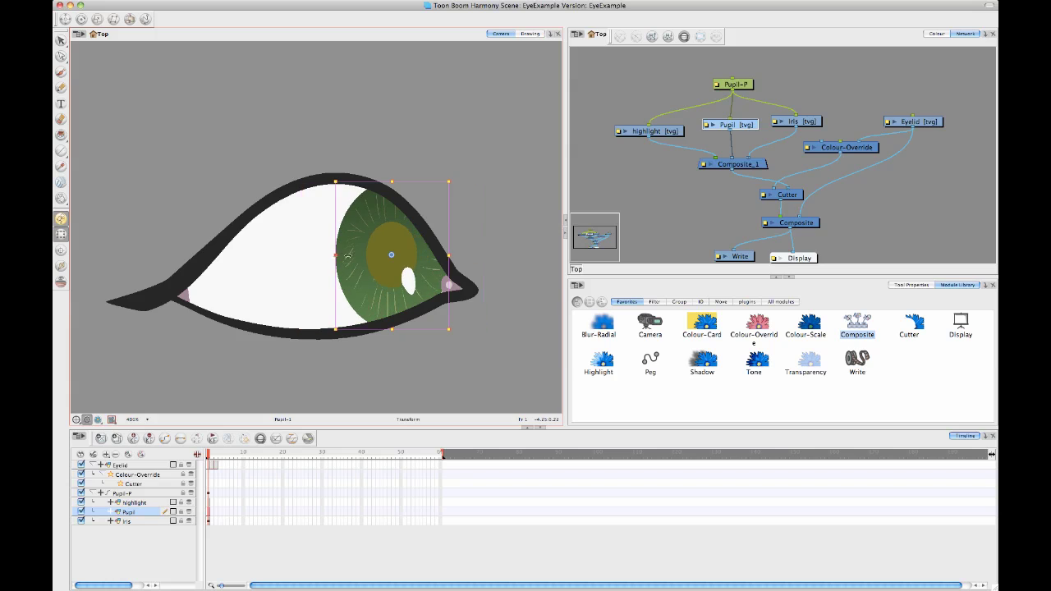
click(699, 215)
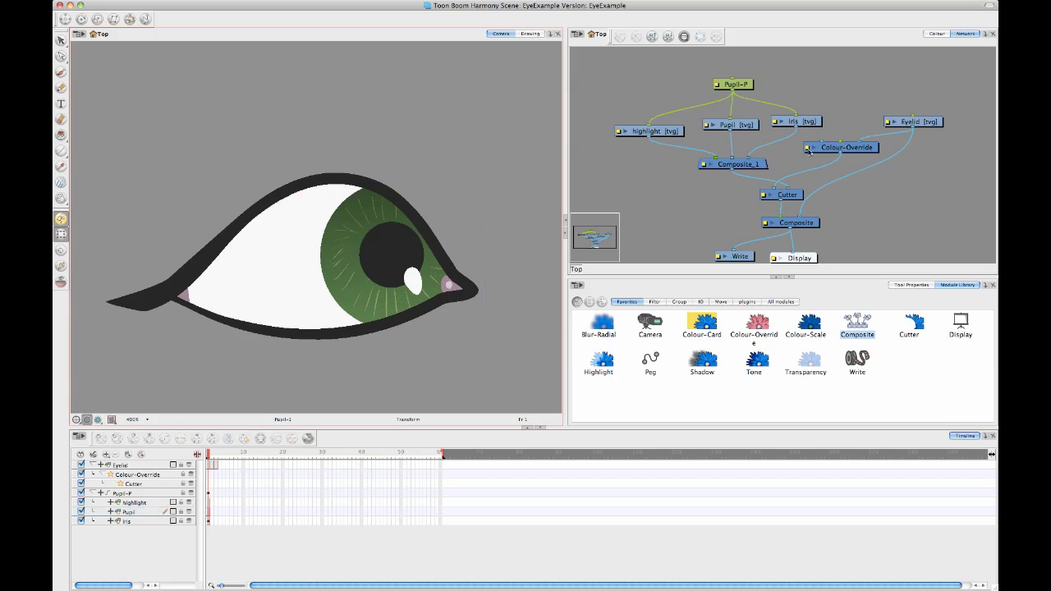
click(743, 126)
click(743, 107)
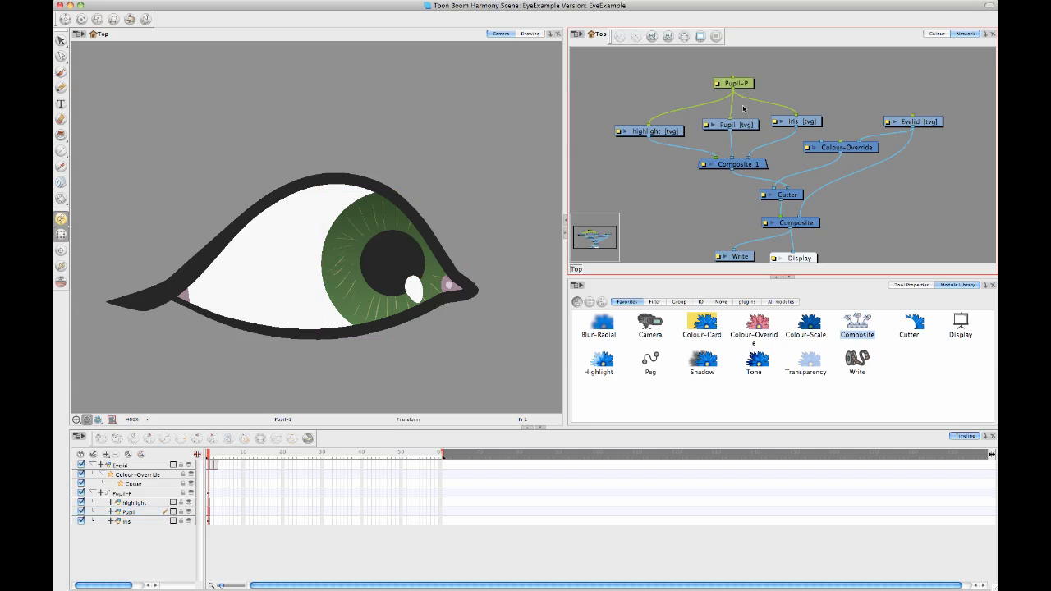
click(743, 83)
double_click(724, 125)
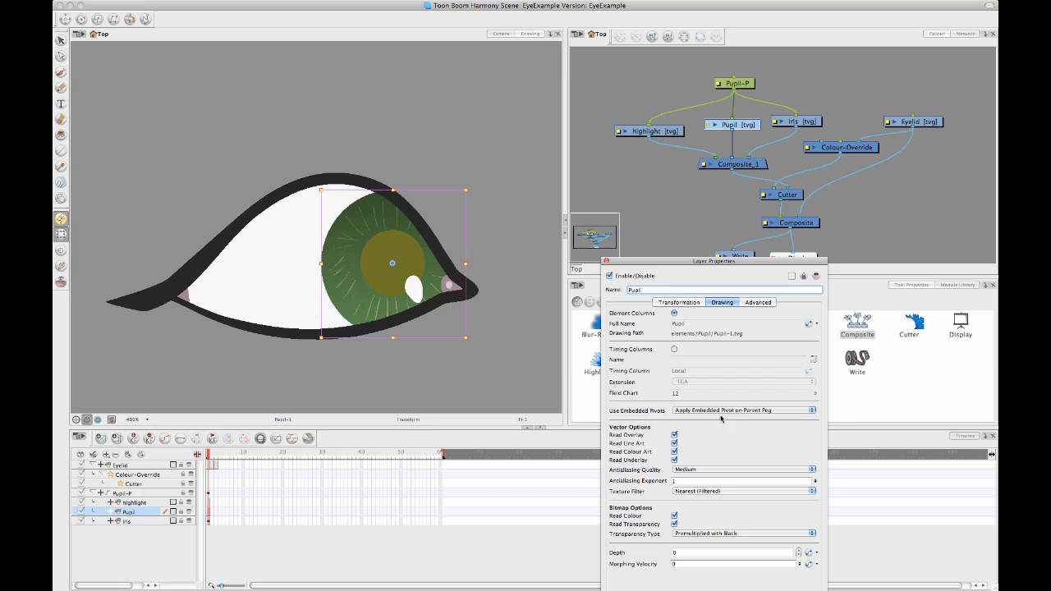
click(730, 411)
click(731, 417)
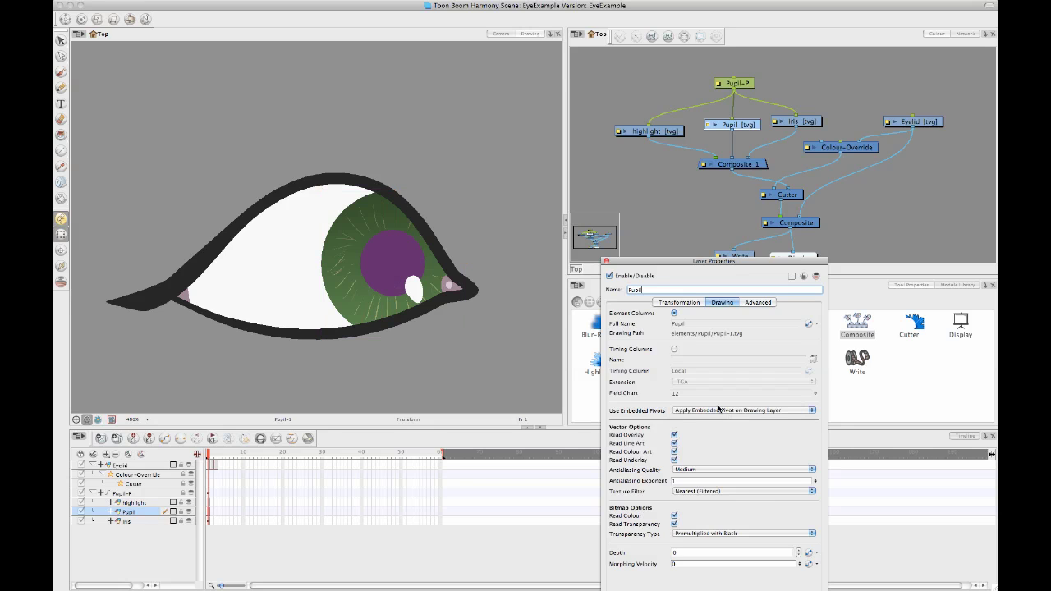
click(606, 260)
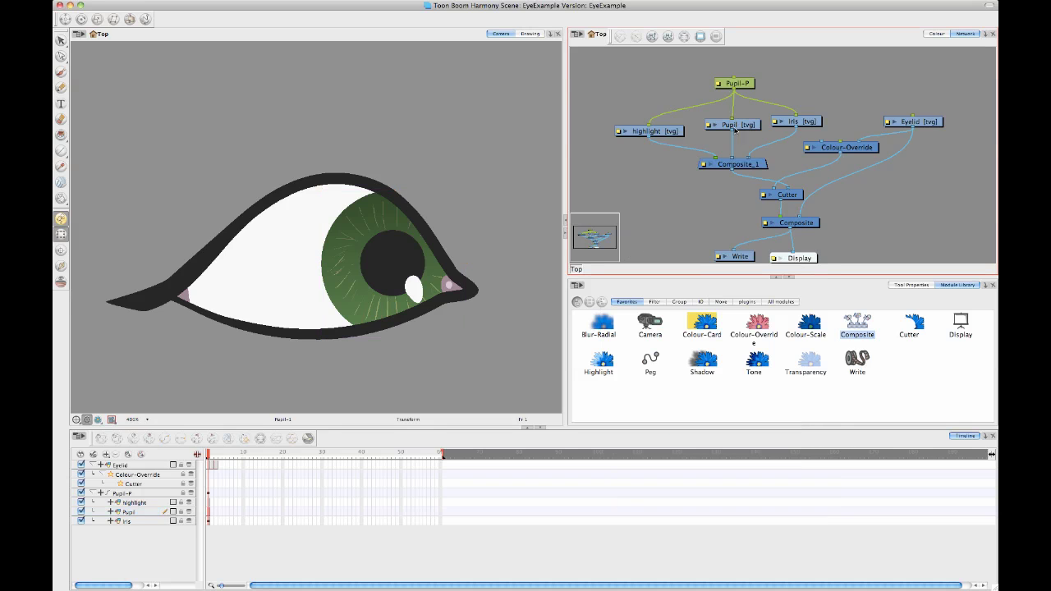
- Select Pupil-P and rotate the iris group to check its pivot position
drag(747, 82, 747, 77)
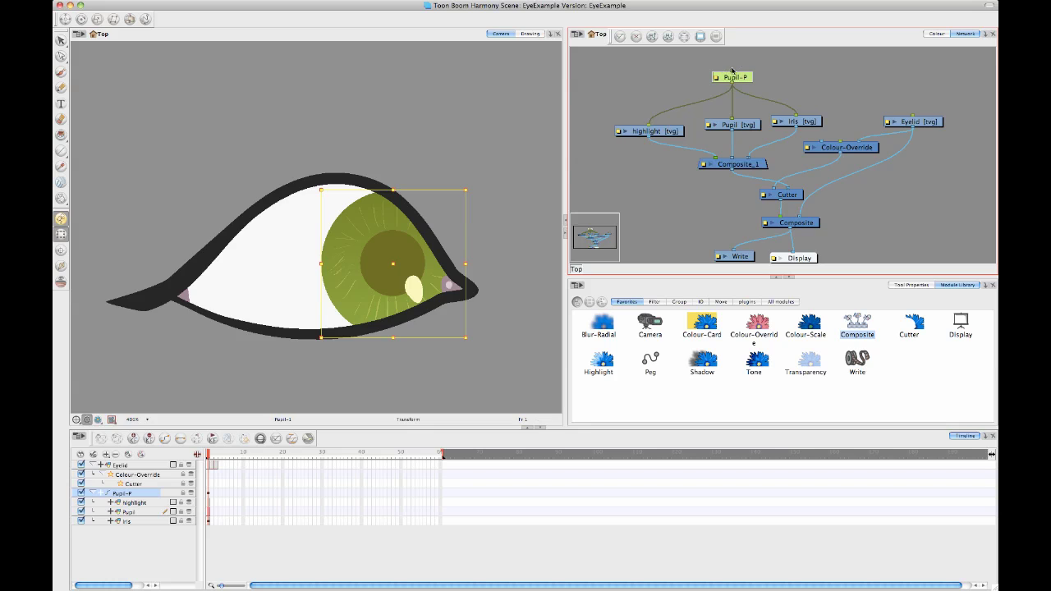
click(735, 123)
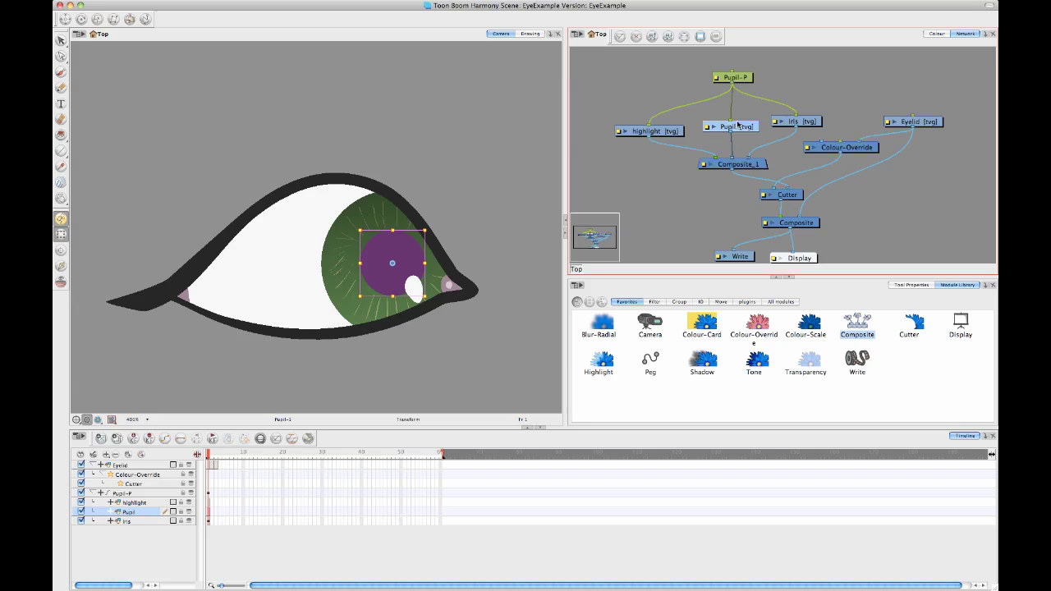
click(743, 78)
click(82, 18)
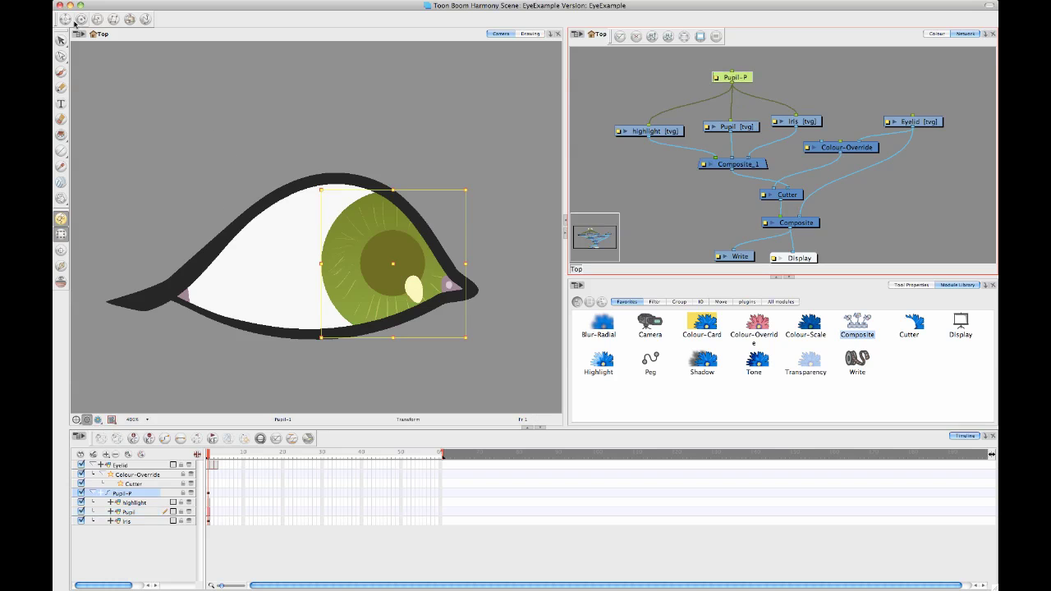
drag(431, 253, 394, 261)
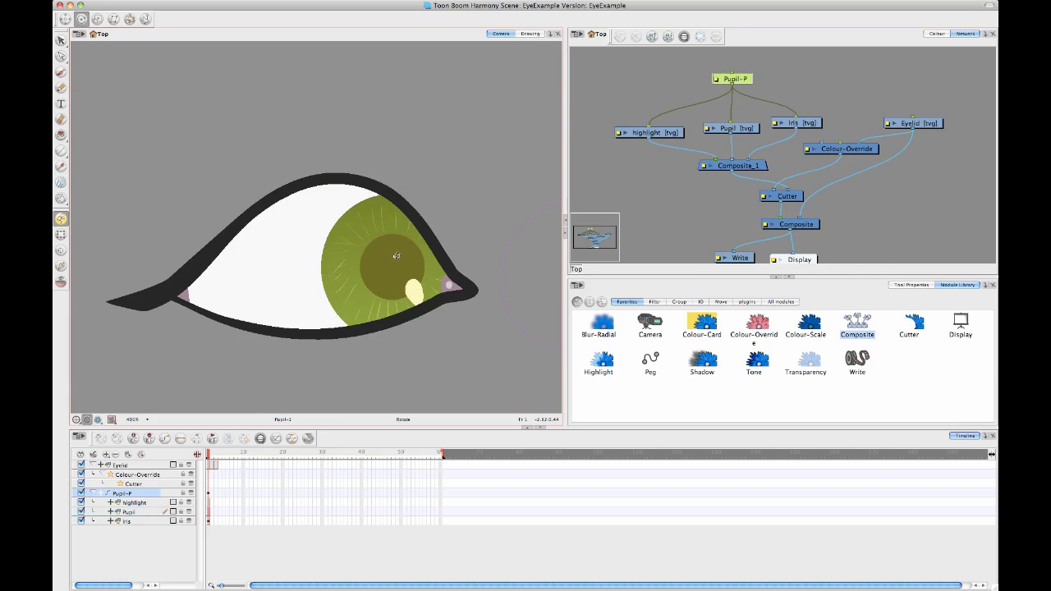
click(493, 285)
key(space)
drag(491, 289, 485, 282)
key(2)
key(2)
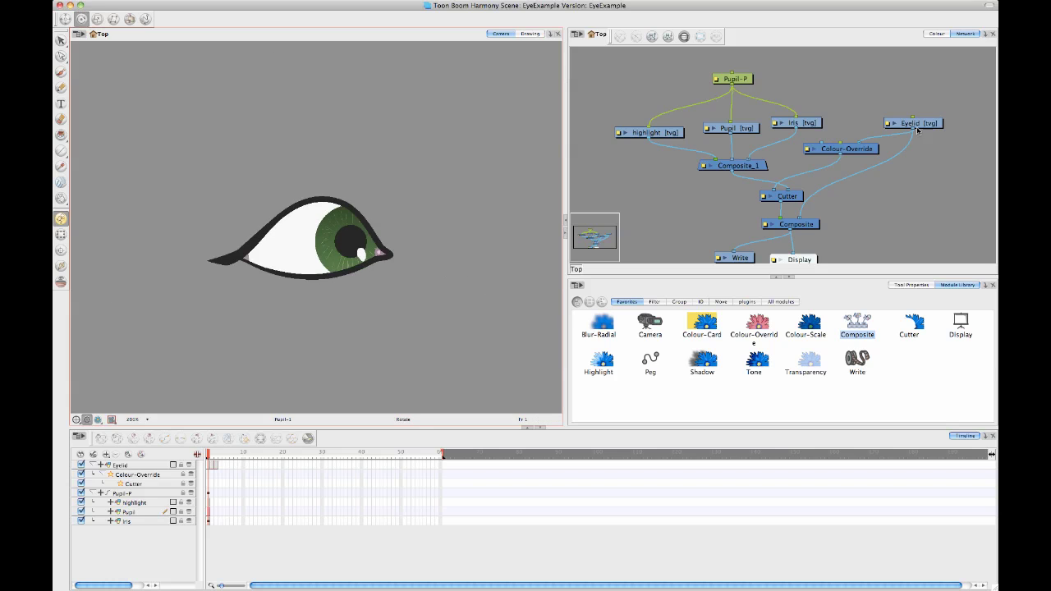
- Move Pupil-P's pivot onto the iris centre and squash the group horizontally
click(743, 81)
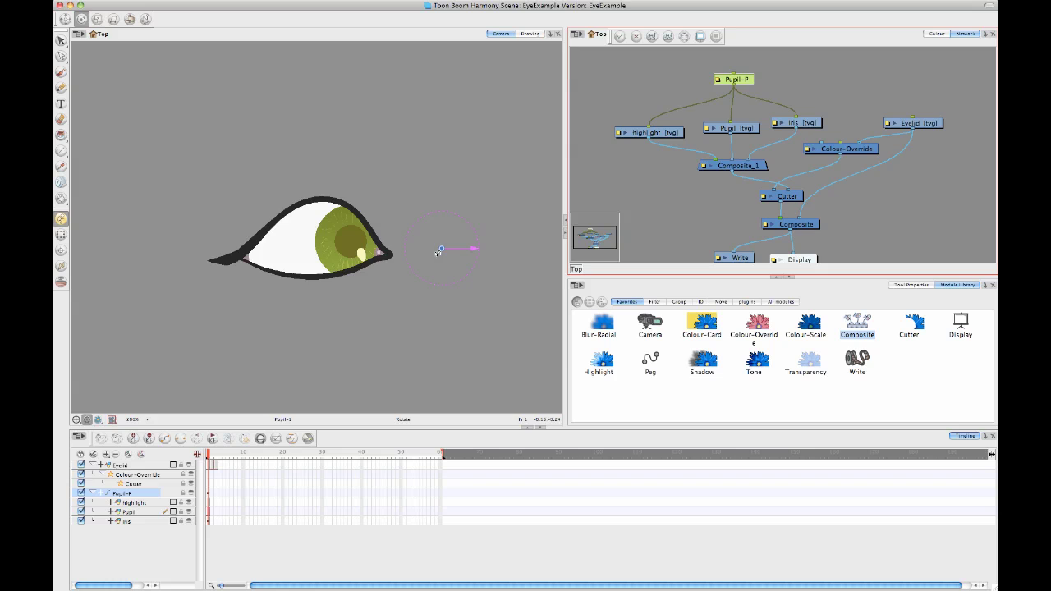
drag(442, 250, 352, 240)
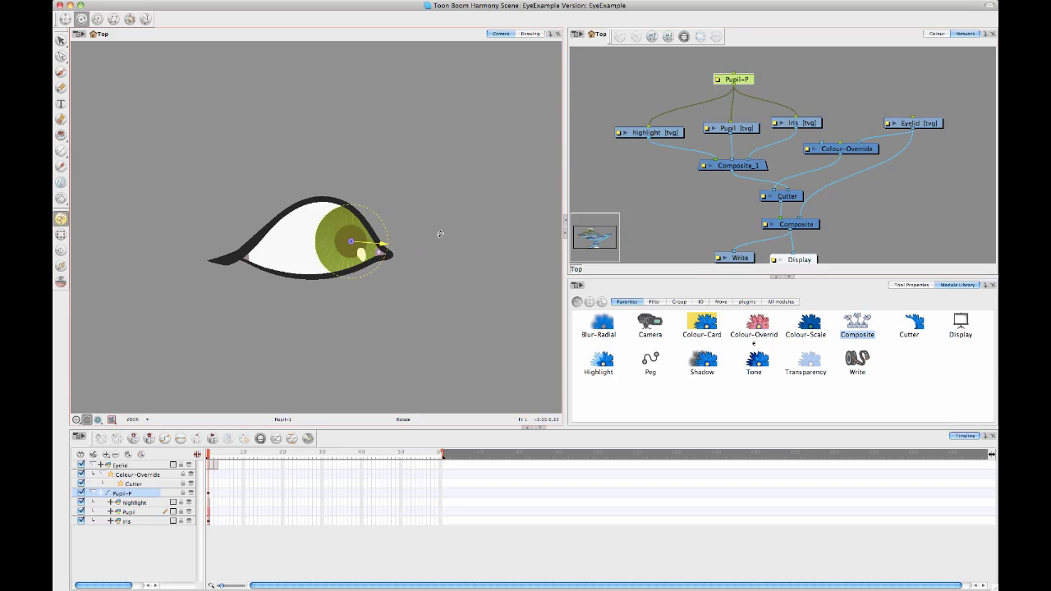
click(64, 234)
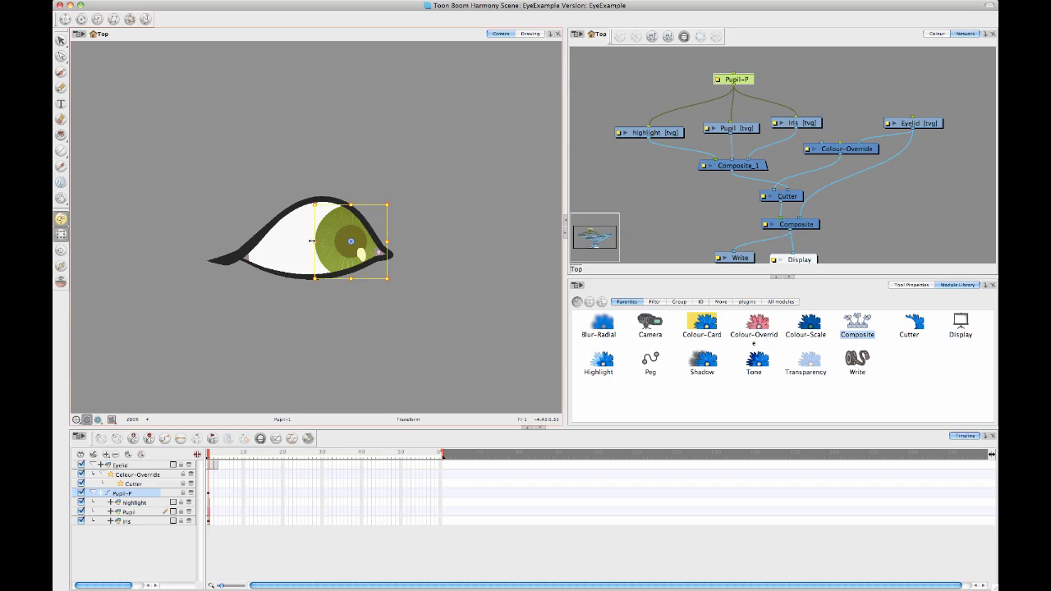
drag(312, 240, 348, 247)
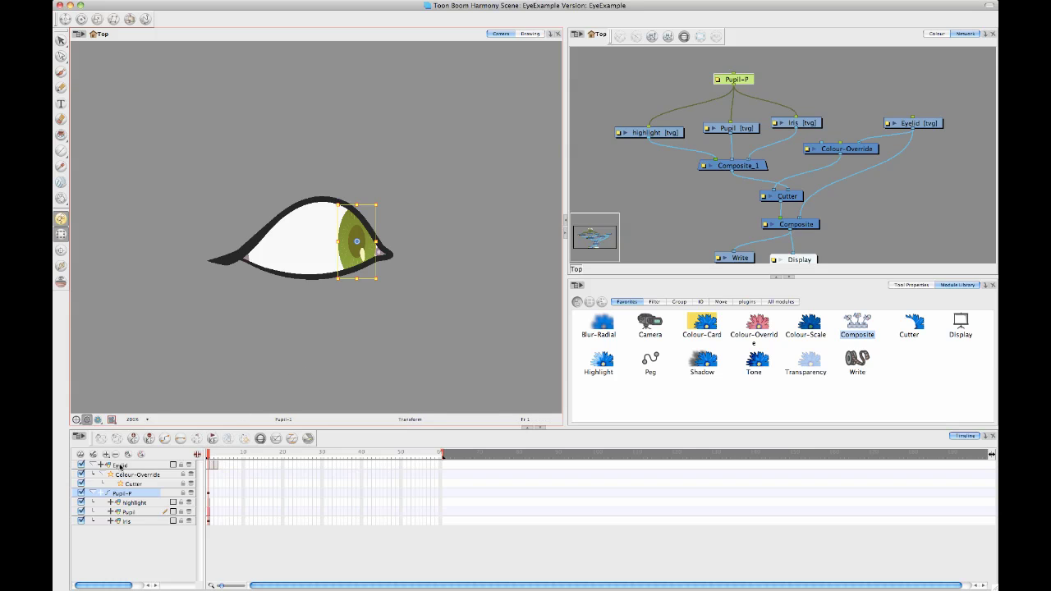
- Add a new Peg node and connect it as parent of Pupil-P and Eyelid
click(124, 532)
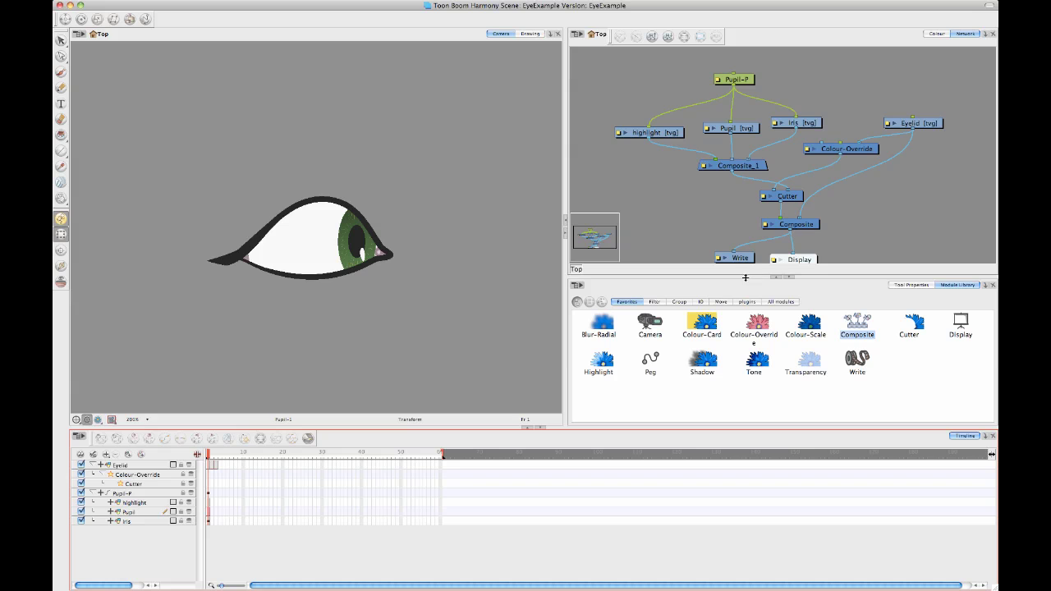
key(super+p)
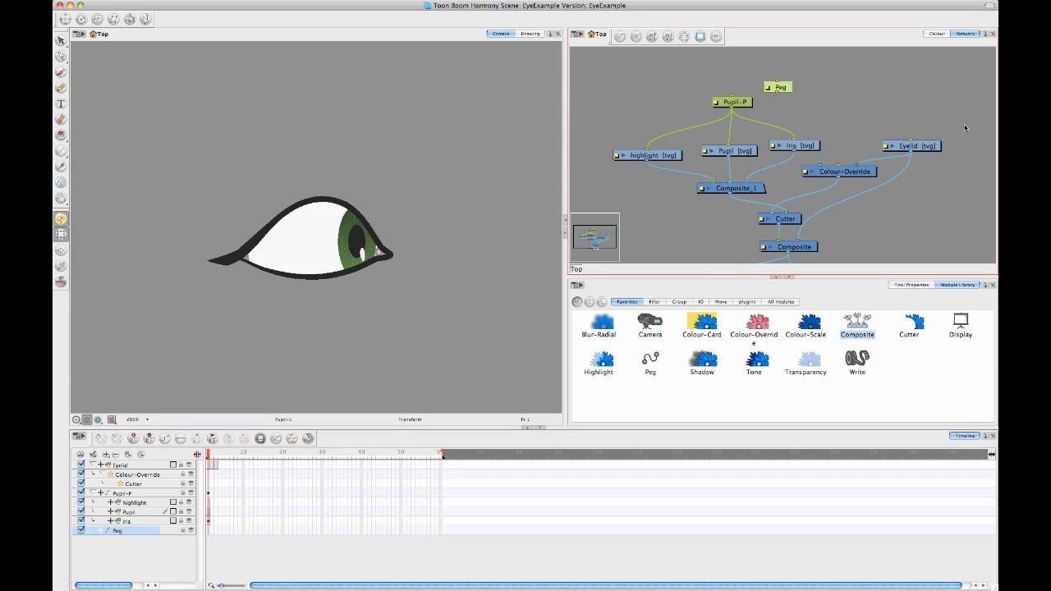
drag(775, 90, 748, 124)
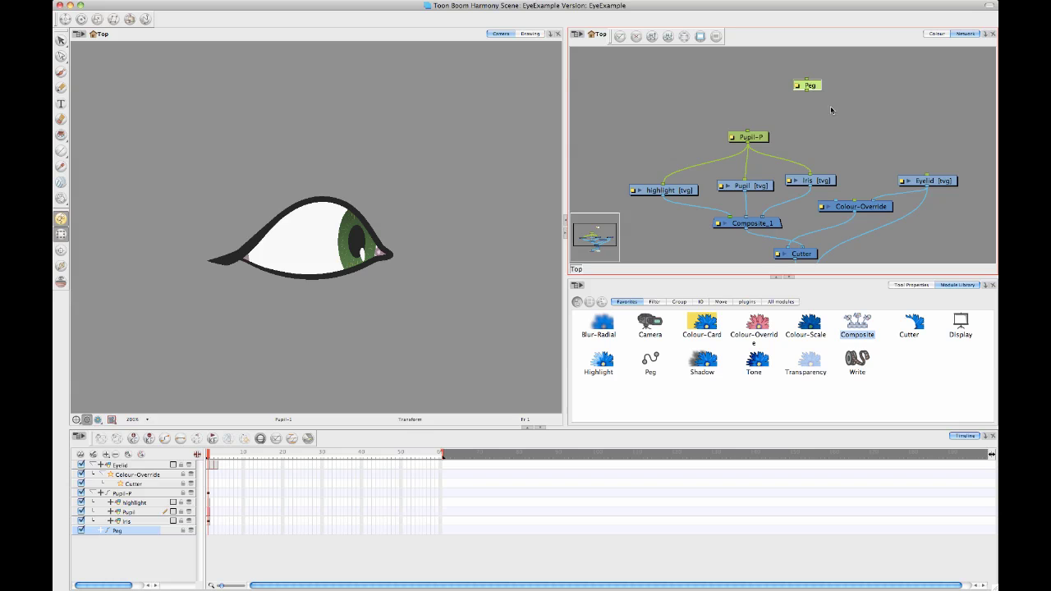
drag(806, 91, 748, 131)
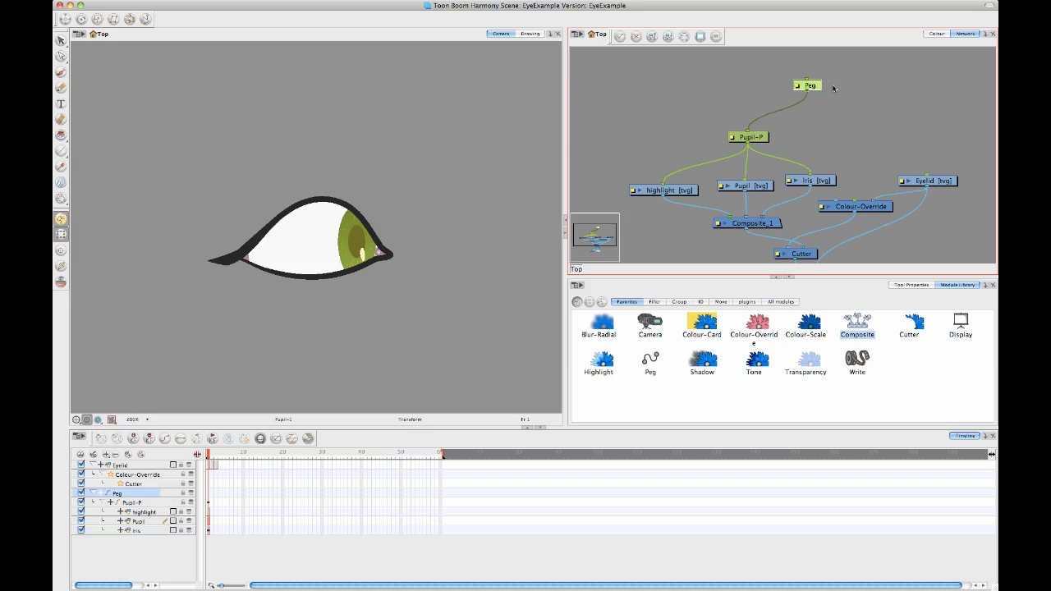
drag(806, 93, 927, 175)
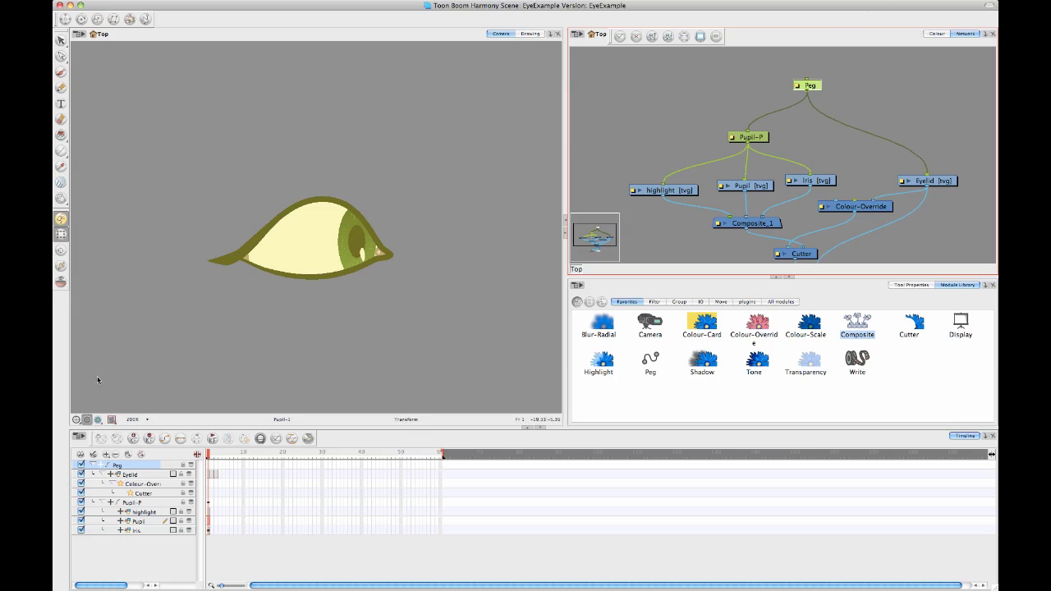
- Collapse the Peg layer in the timeline and inspect the curved lid drawing at frame 60
click(92, 465)
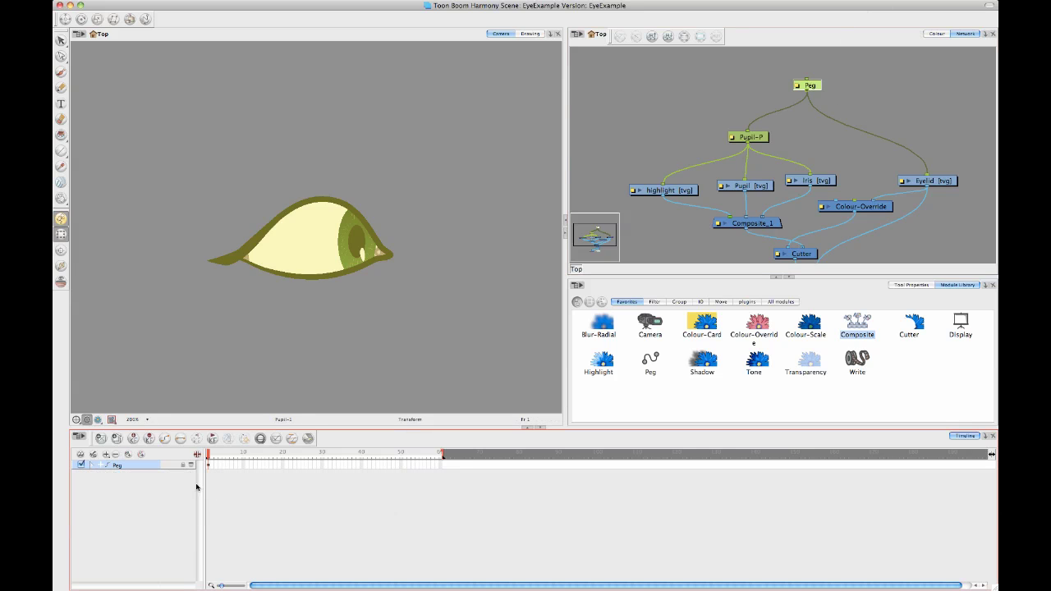
click(441, 468)
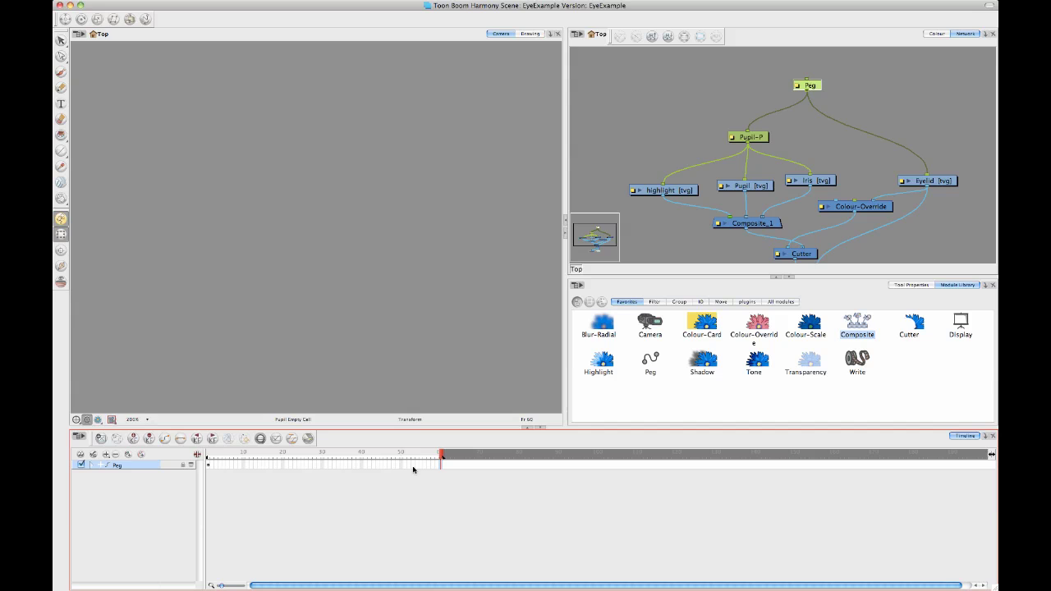
key(ctrl+v)
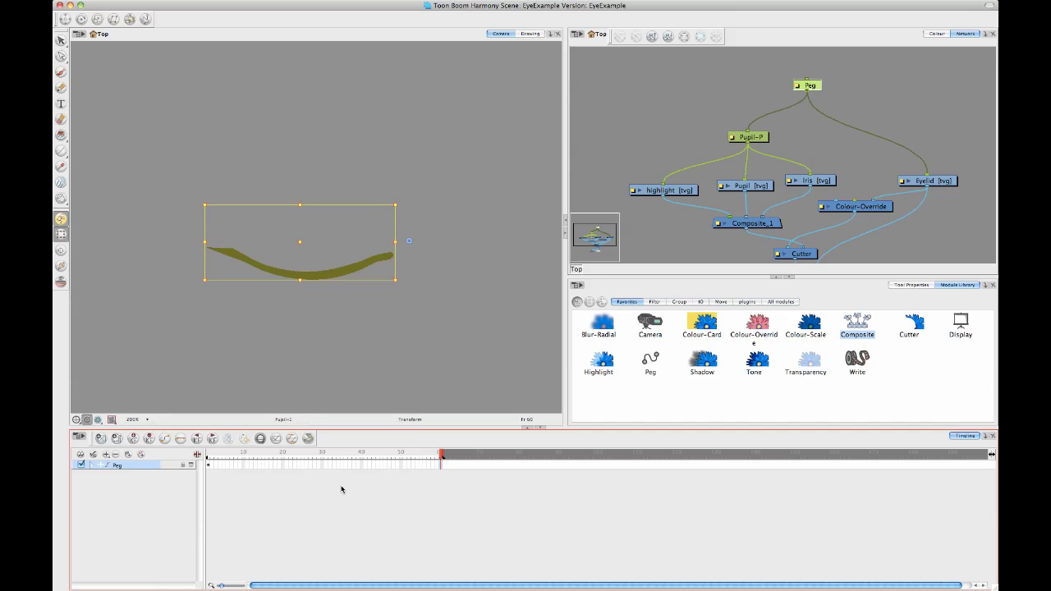
click(129, 469)
- Preview the opening frames, then expand the Peg layer and select its Eyelid child layer
click(210, 459)
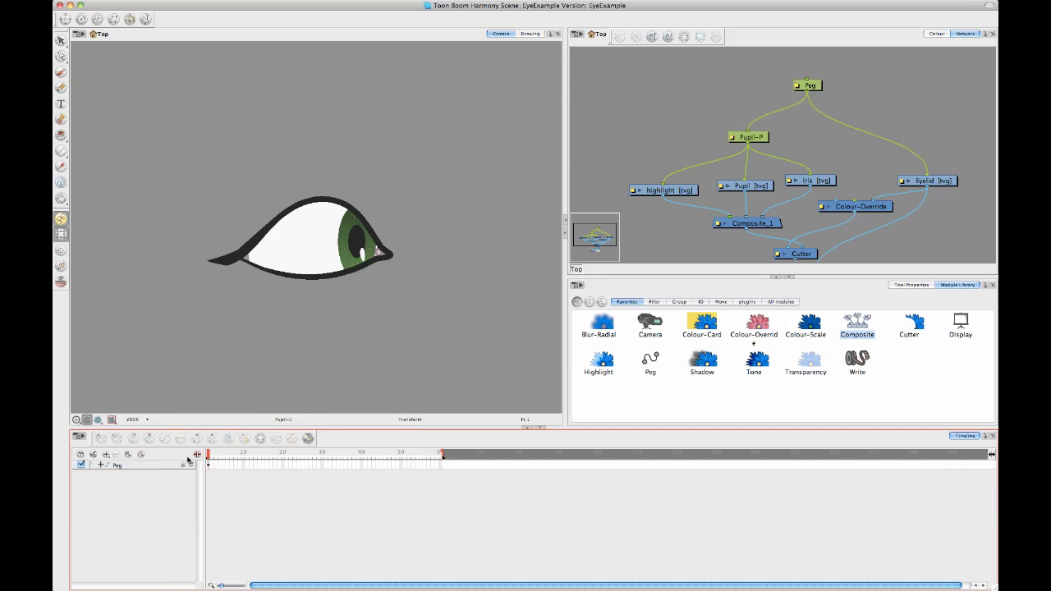
mouse_move(208, 456)
mouse_down()
mouse_move(219, 456)
mouse_move(188, 457)
mouse_up()
click(118, 466)
click(100, 465)
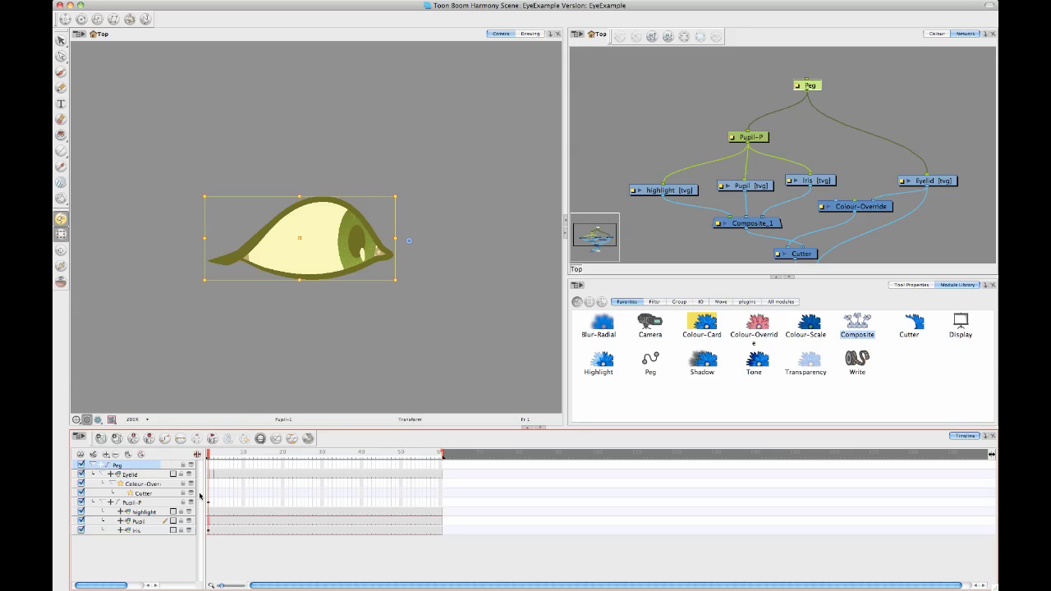
click(207, 476)
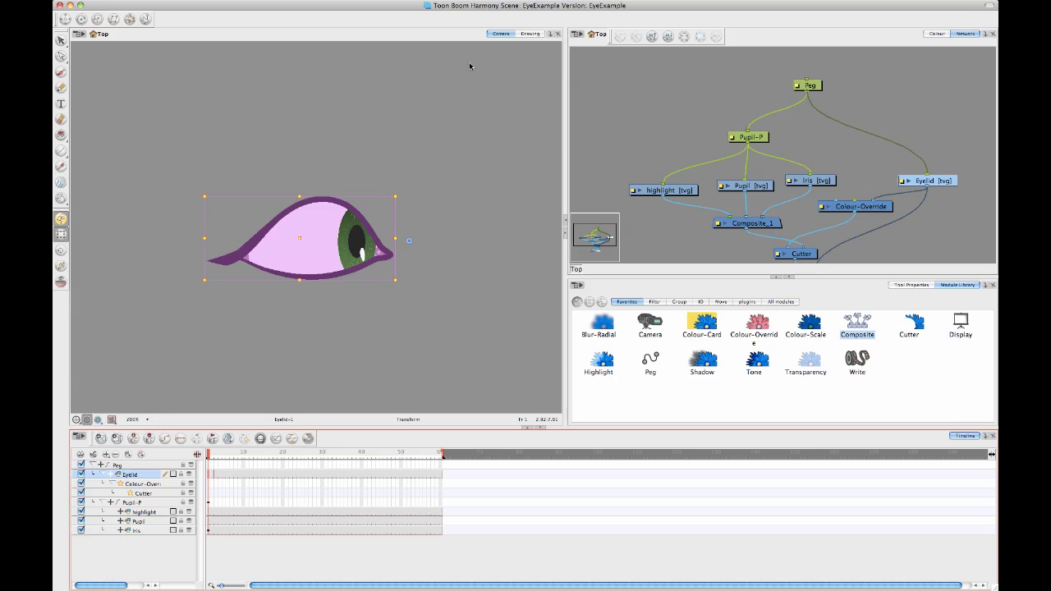
- Compare the open Eyelid-1 at frame 1 with the flatter Eyelid-2 at frame 2 in Drawing view, then return to Camera view
click(530, 34)
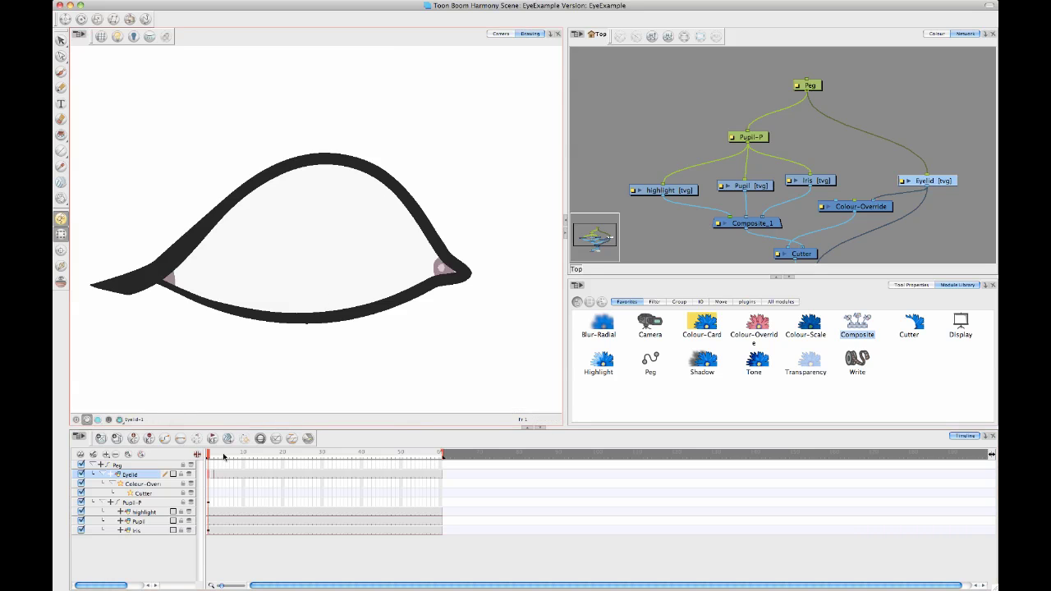
click(211, 458)
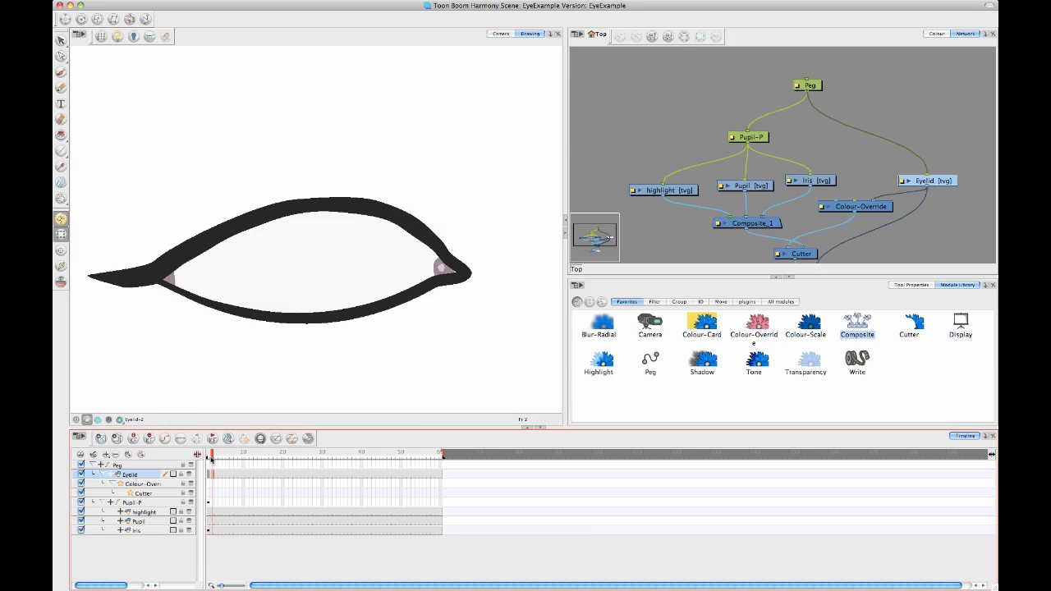
drag(210, 459, 207, 461)
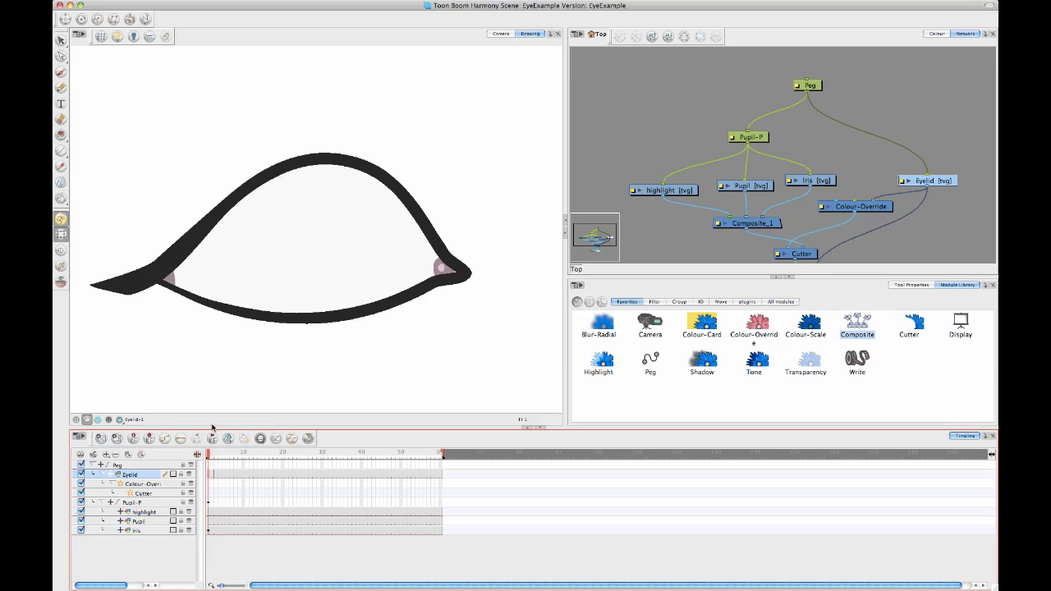
click(501, 33)
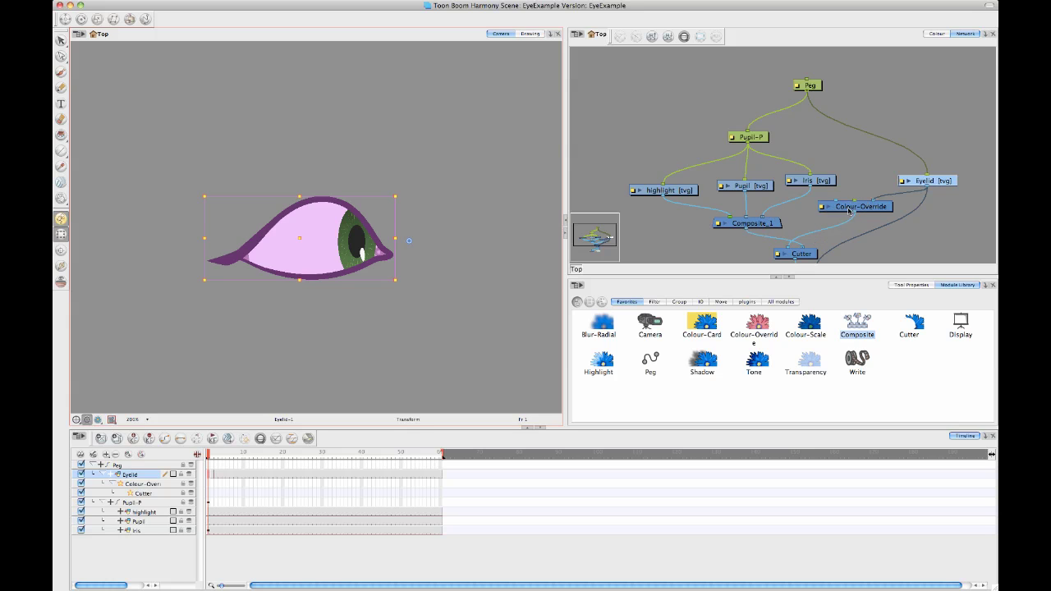
- Move the Eyelid-3 cell later in the timeline to about frame 20
drag(795, 226, 807, 194)
click(213, 475)
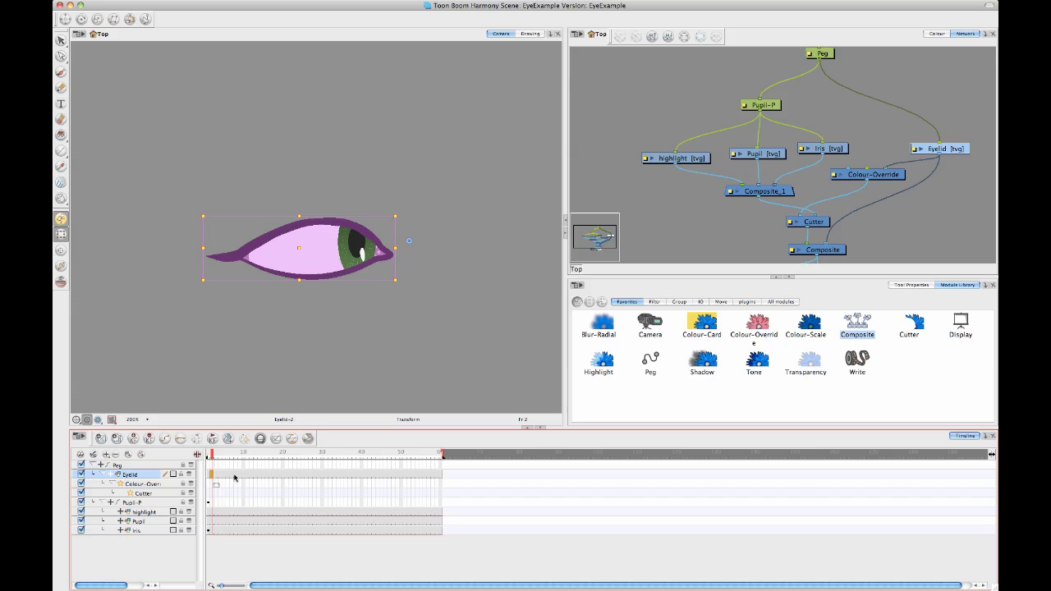
drag(216, 475, 288, 476)
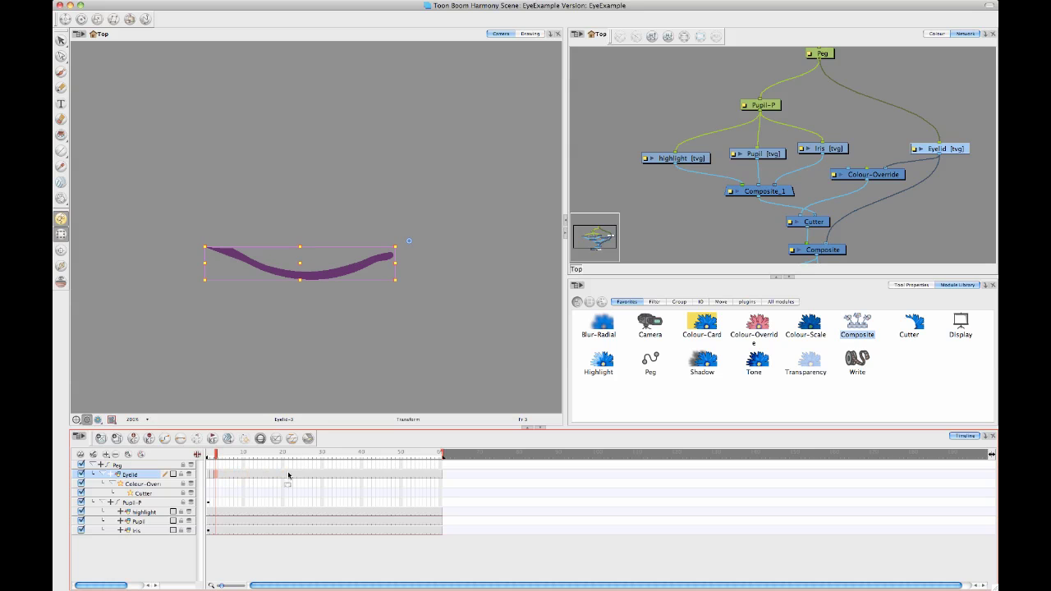
- Scrub frames 1–20 to check the blink: half-closed lid near frame 10, closed lid by frame 20
click(211, 476)
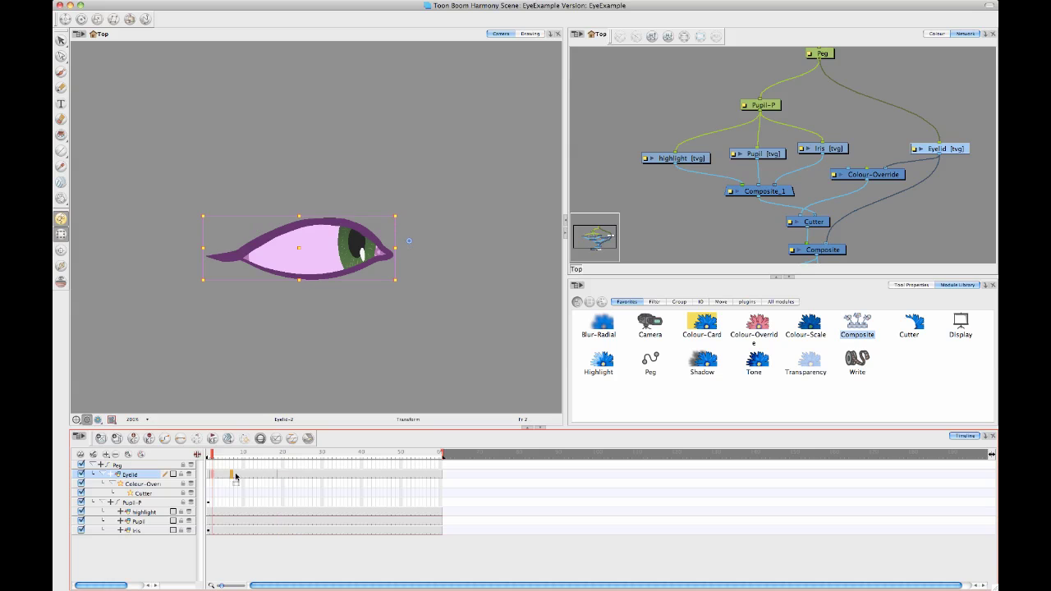
click(248, 476)
mouse_move(246, 475)
mouse_down()
mouse_move(242, 452)
mouse_move(188, 453)
mouse_up()
click(207, 456)
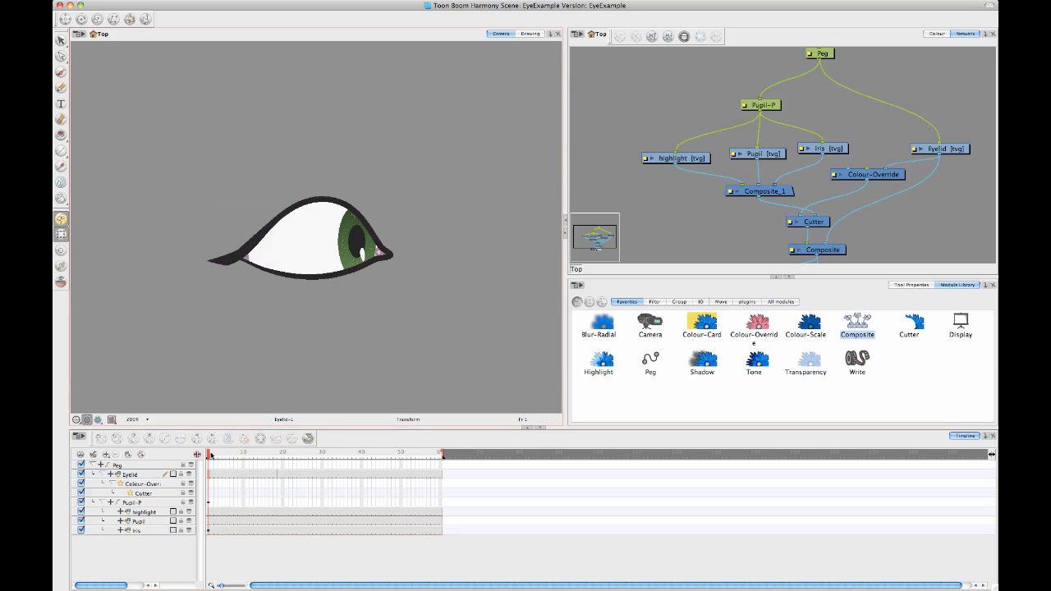
mouse_move(207, 456)
mouse_down()
mouse_move(246, 465)
mouse_move(235, 466)
mouse_up()
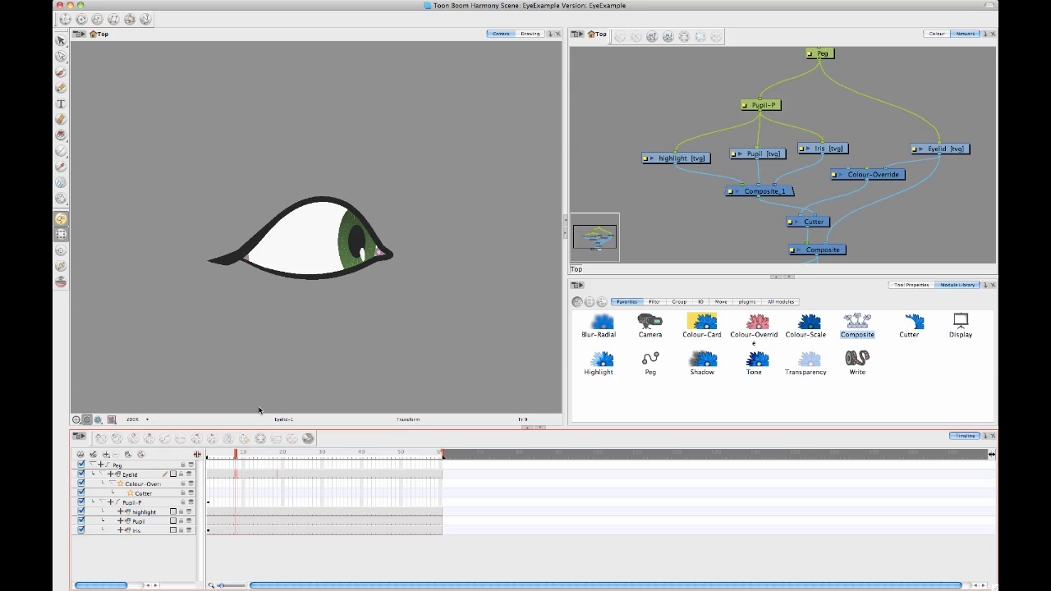
click(243, 457)
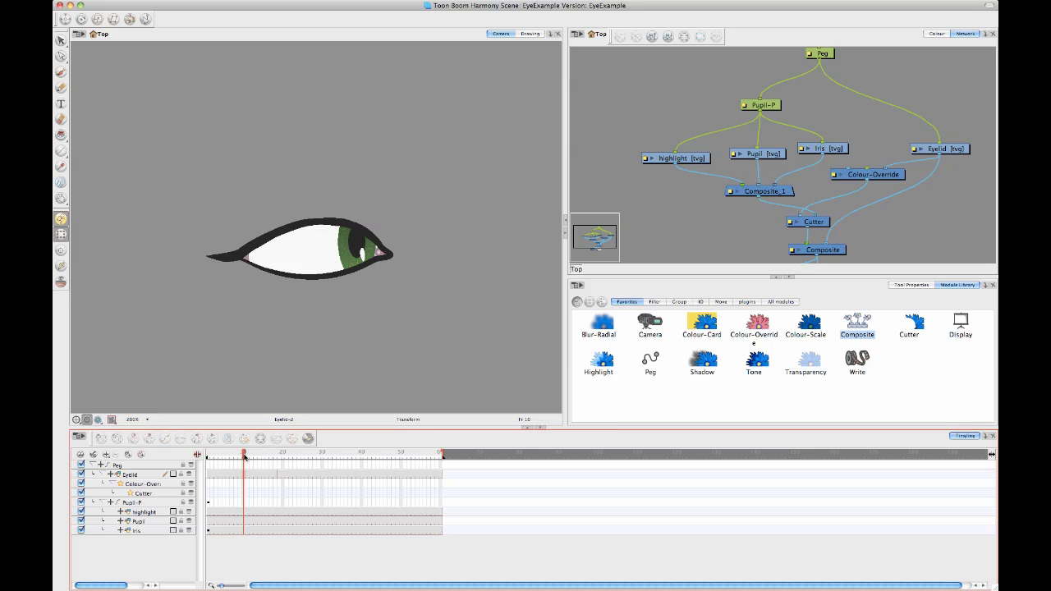
mouse_move(244, 458)
mouse_down()
mouse_move(283, 465)
mouse_move(209, 462)
mouse_up()
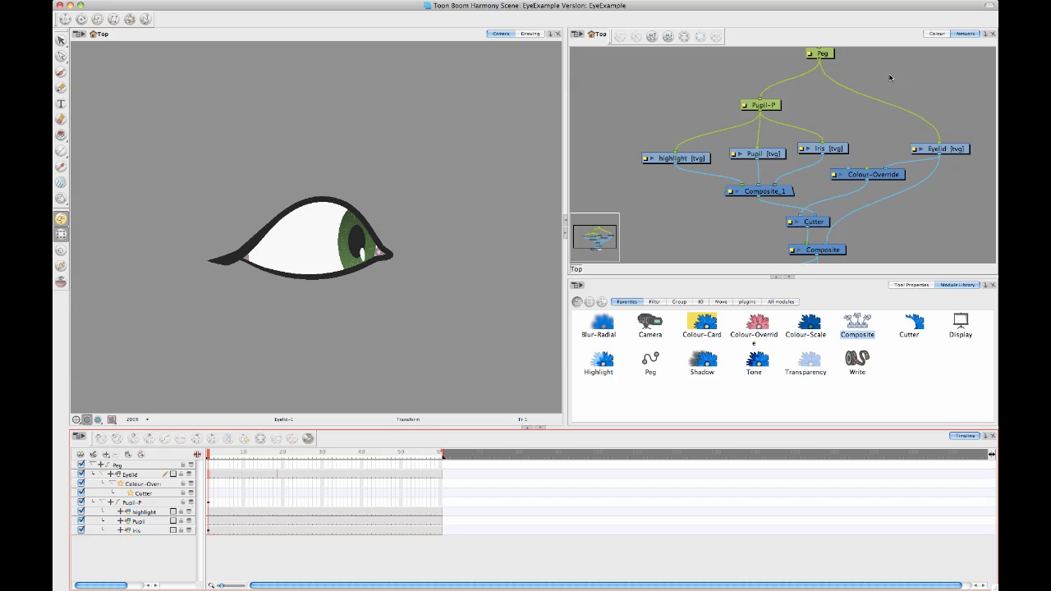
- With the Pupil-P peg selected, centre the iris and pupil in the eye at frame 1
click(772, 107)
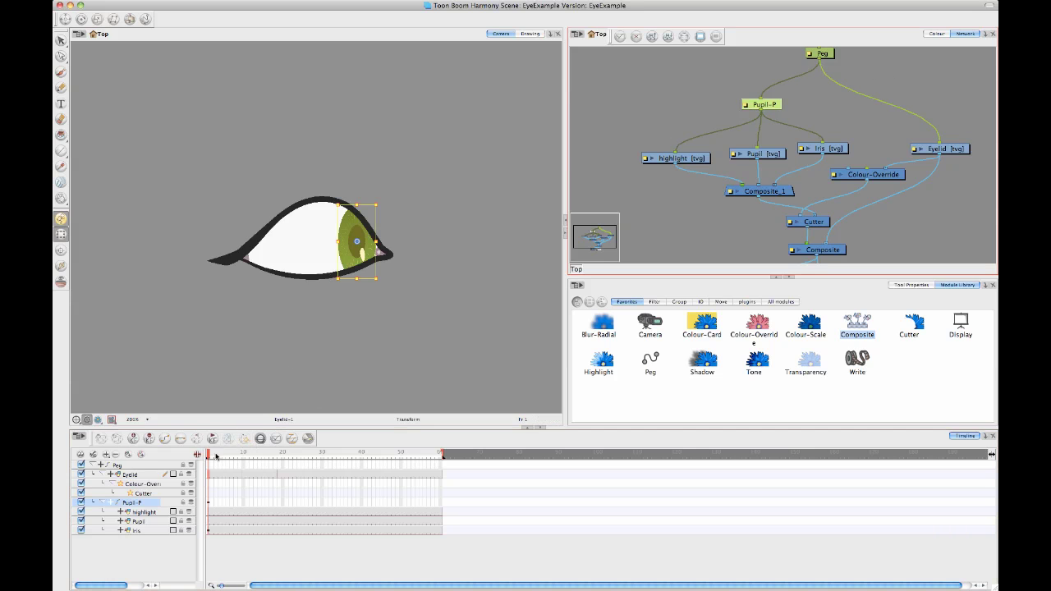
drag(209, 457, 260, 457)
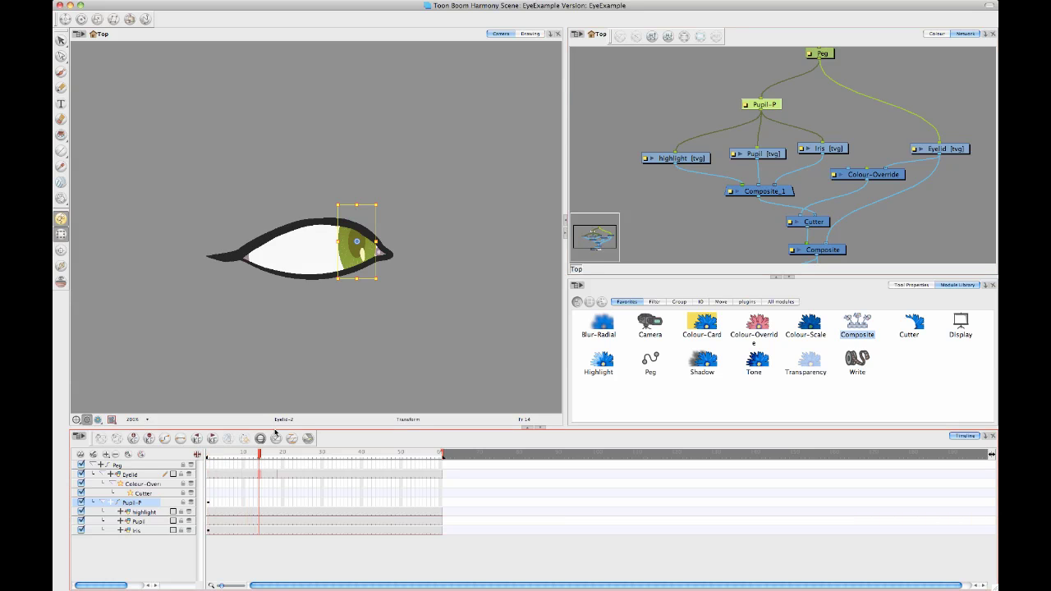
click(261, 438)
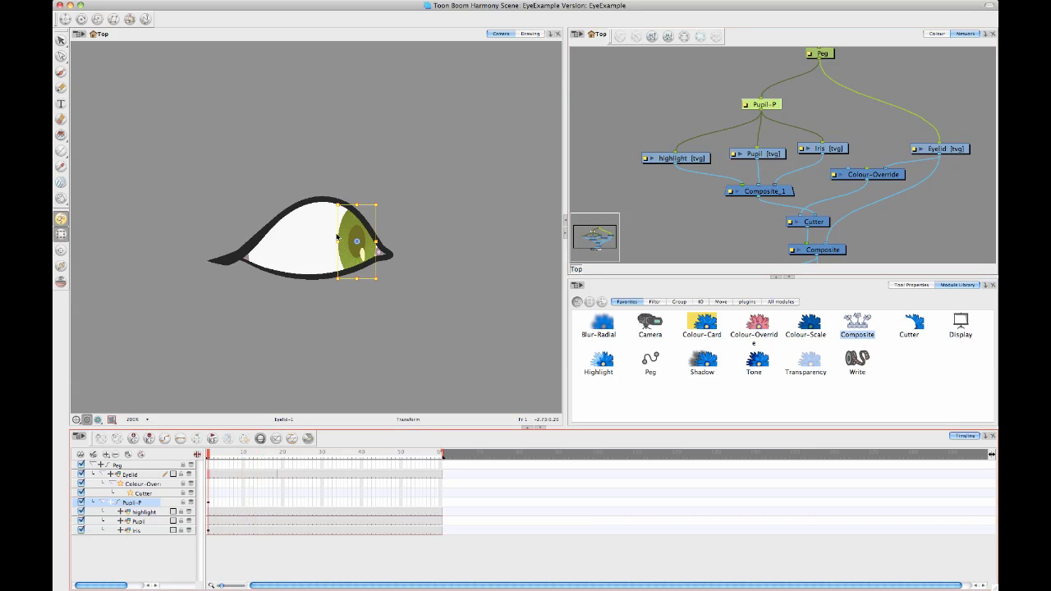
drag(349, 233, 302, 238)
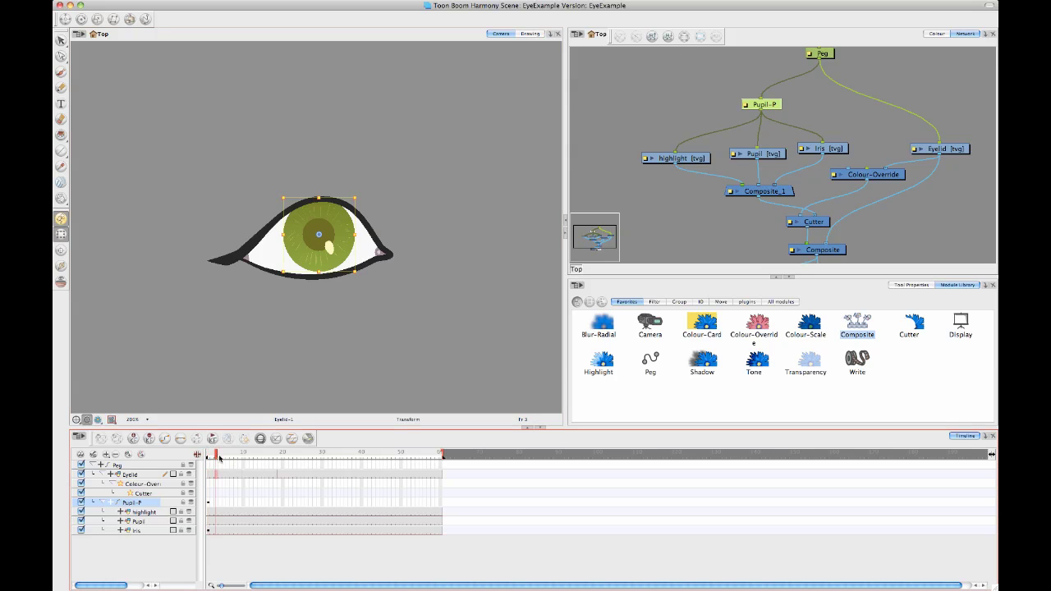
- Keyframe the iris and pupil shifted to the right side of the eye at frame 10
drag(210, 454, 244, 455)
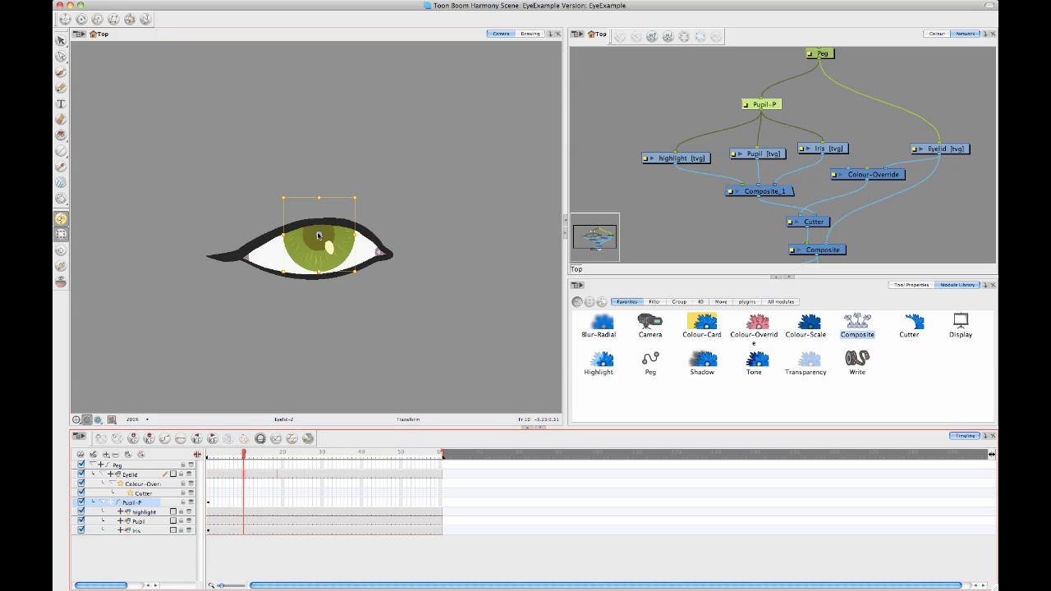
mouse_move(340, 232)
mouse_down()
mouse_move(350, 238)
mouse_move(330, 241)
mouse_move(345, 245)
mouse_up()
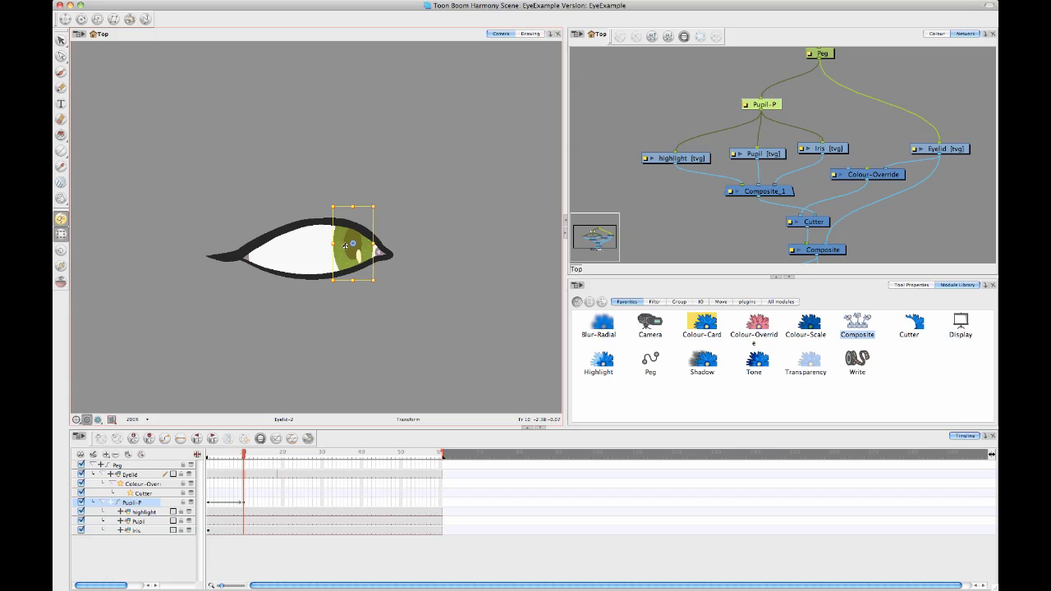
click(417, 288)
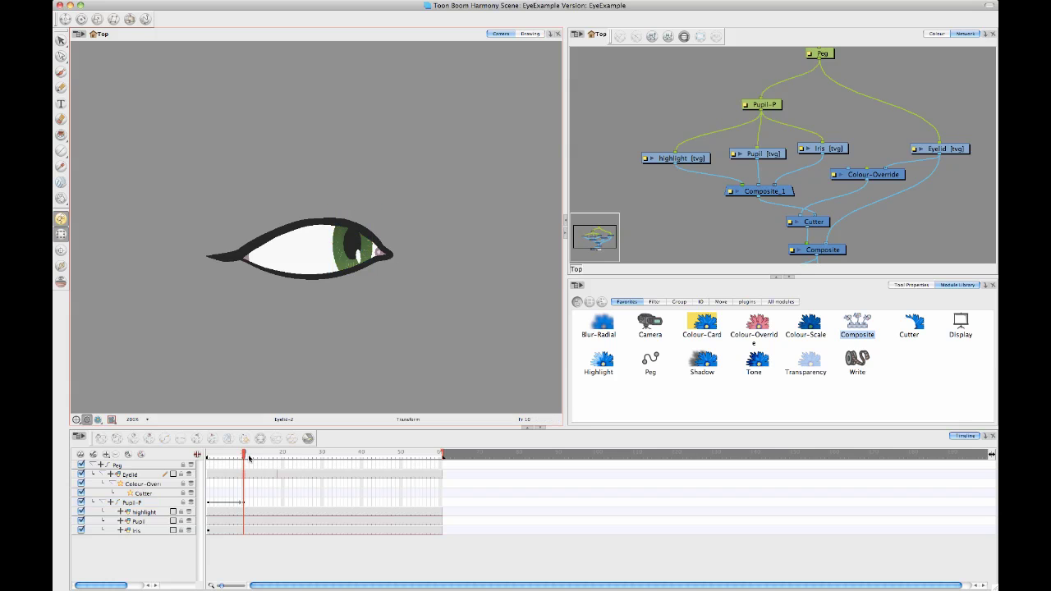
mouse_move(249, 458)
mouse_down()
mouse_move(207, 461)
mouse_move(255, 465)
mouse_move(185, 463)
mouse_move(244, 472)
mouse_up()
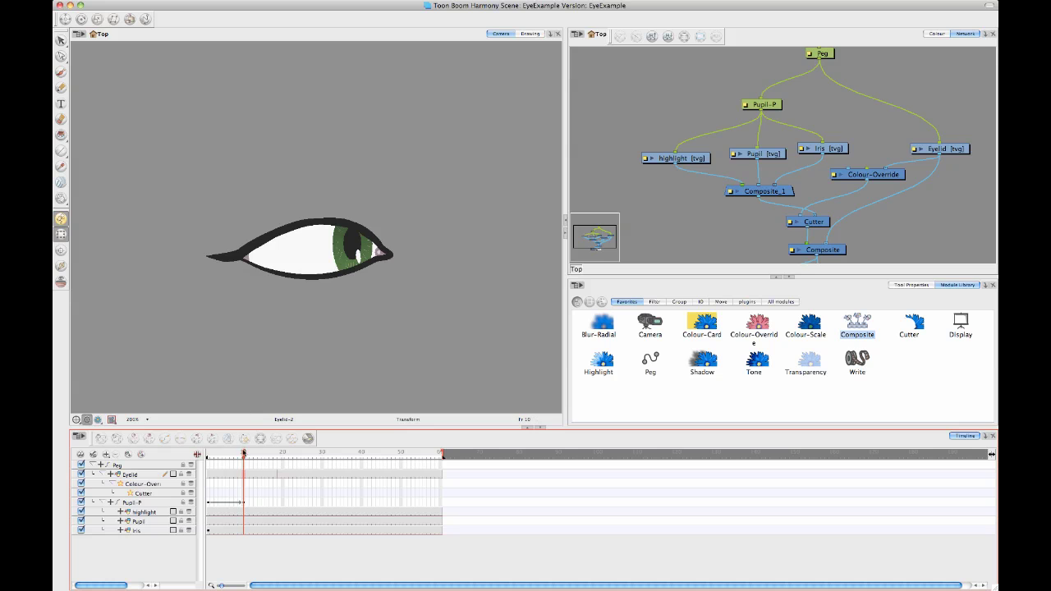
drag(243, 459, 245, 483)
click(241, 474)
click(243, 483)
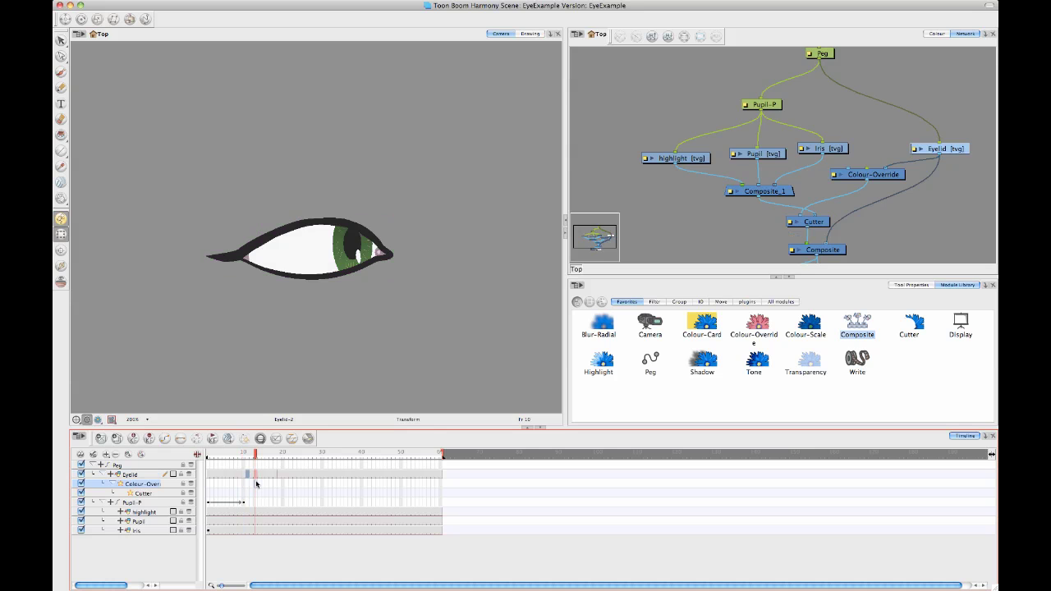
click(244, 474)
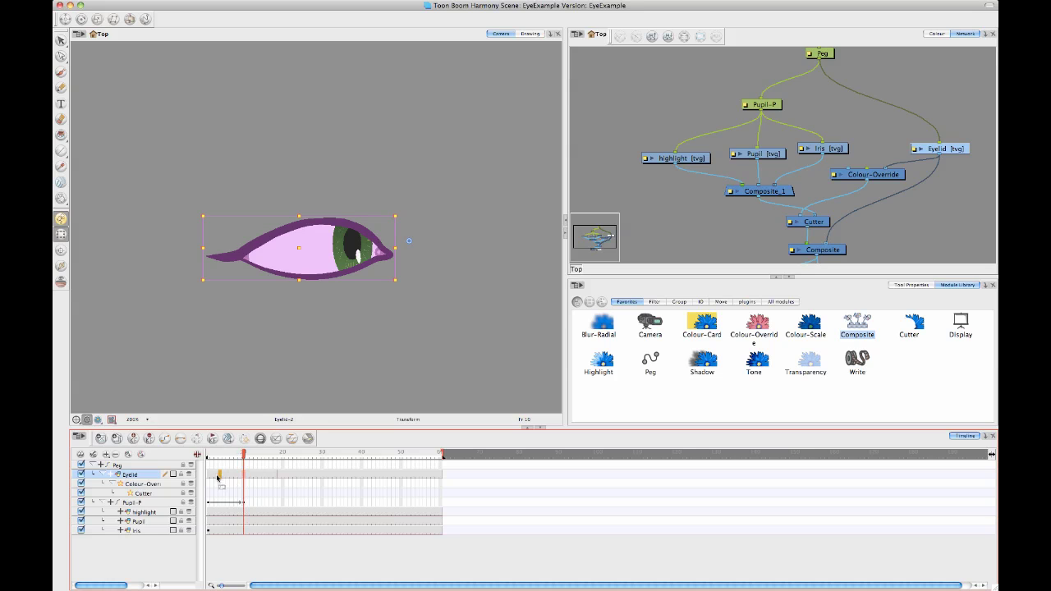
mouse_move(224, 457)
mouse_down()
mouse_move(209, 457)
mouse_move(230, 462)
mouse_up()
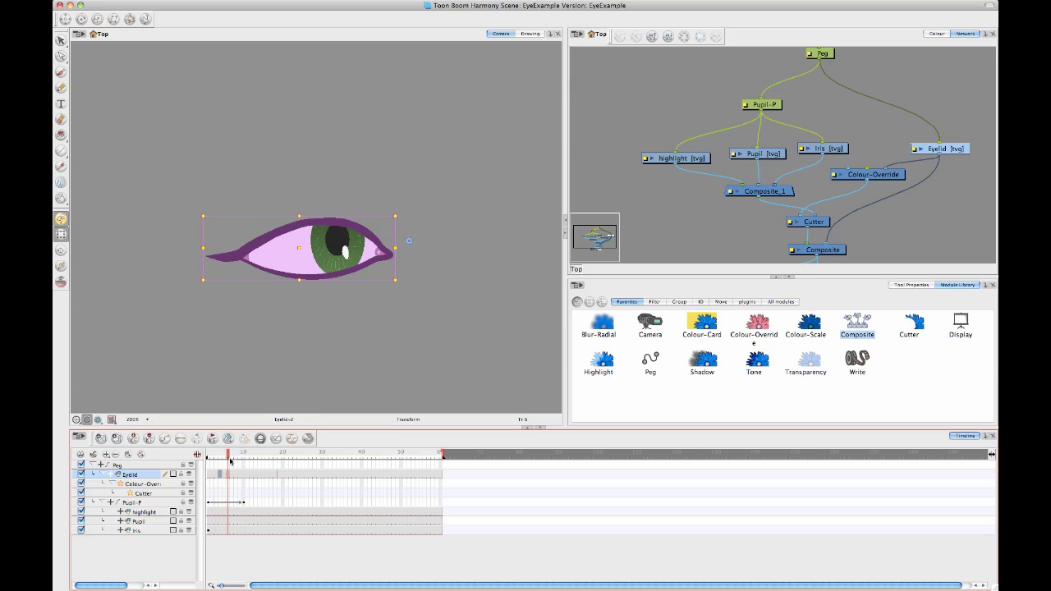